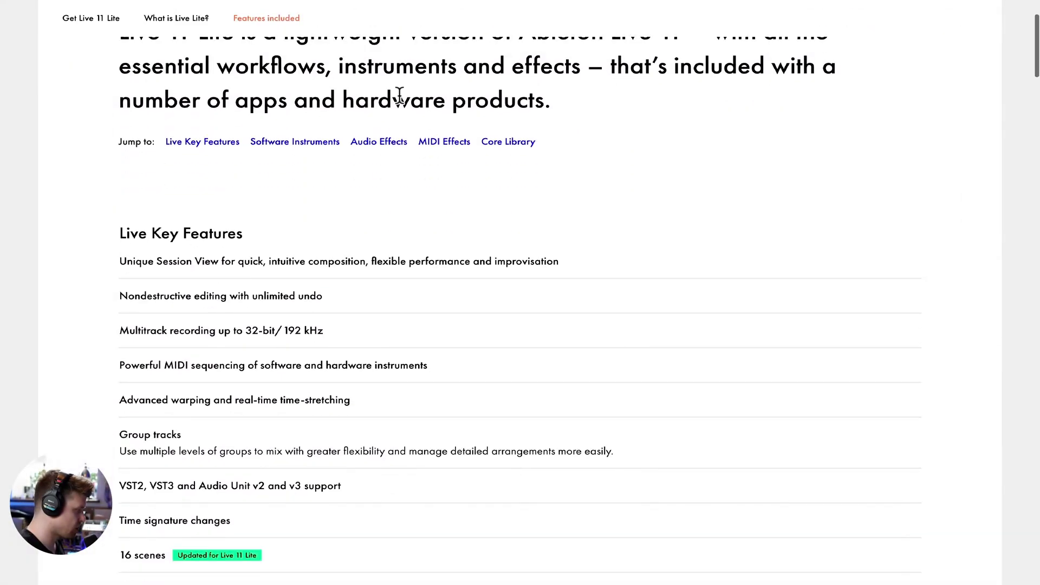
{"action": "scroll", "coordinate": [399, 95], "scroll_direction": "down", "scroll_amount": 2}
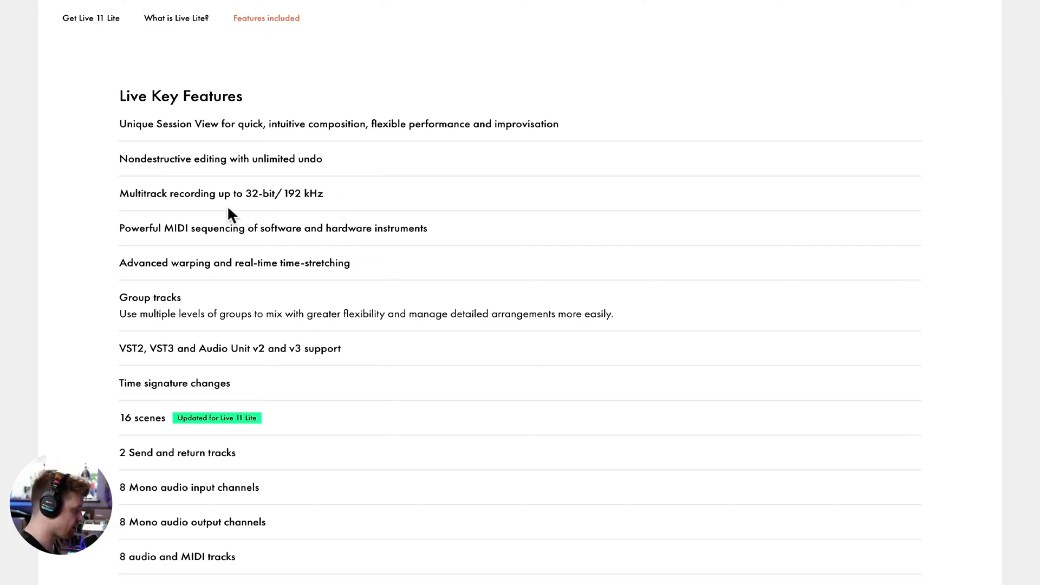
Step: Scroll the Live 11 Lite features list down to Software Instruments: Drum Rack, Impulse, Instrument Rack, Simpler
{"action": "scroll", "coordinate": [221, 313], "scroll_direction": "down", "scroll_amount": 1}
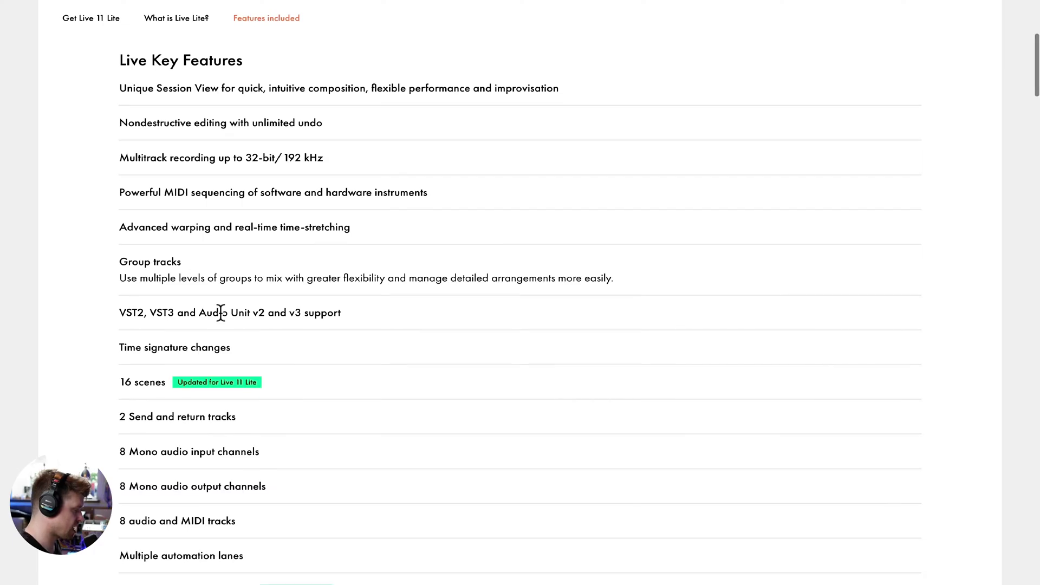
{"action": "scroll", "coordinate": [221, 312], "scroll_direction": "down", "scroll_amount": 1}
{"action": "scroll", "coordinate": [220, 313], "scroll_direction": "down", "scroll_amount": 1}
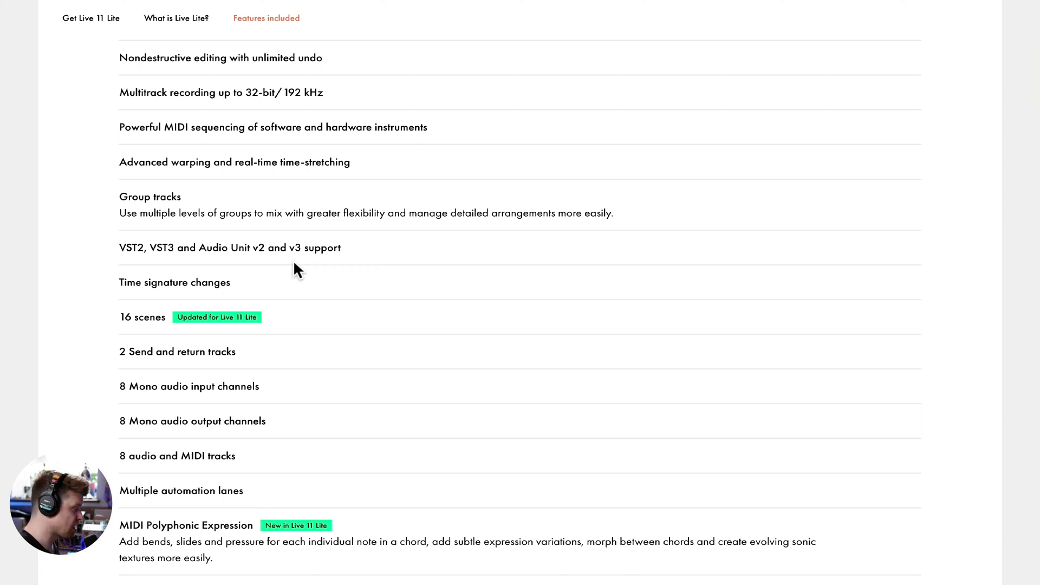
{"action": "scroll", "coordinate": [294, 264], "scroll_direction": "down", "scroll_amount": 3}
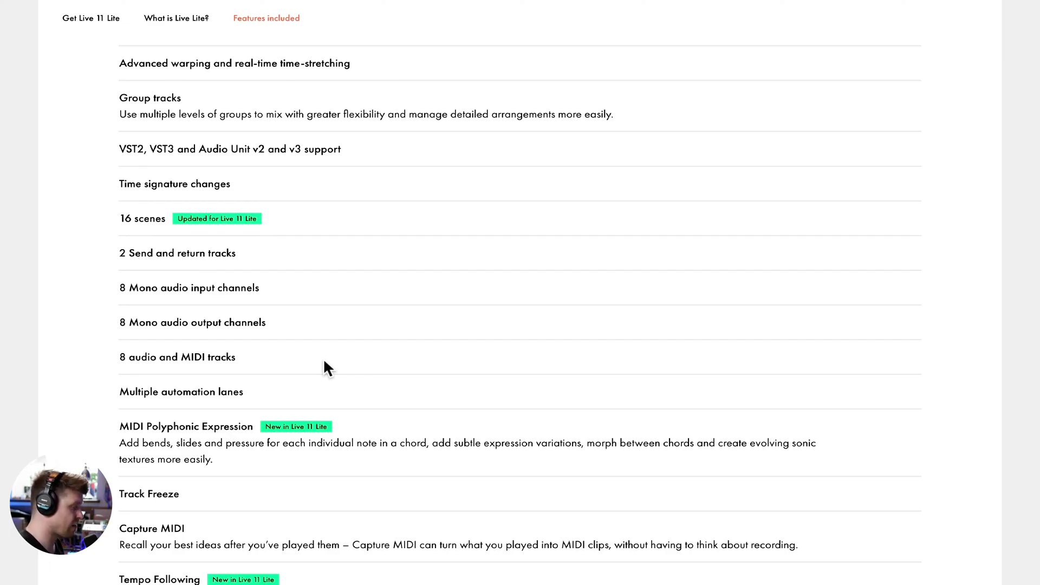
{"action": "scroll", "coordinate": [323, 358], "scroll_direction": "down", "scroll_amount": 15}
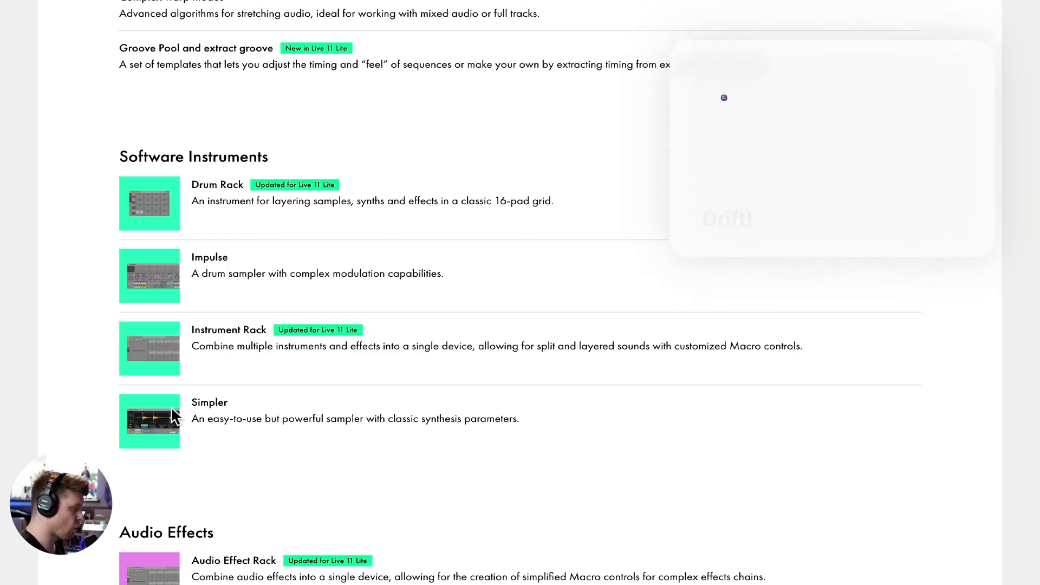
Step: Scroll past the Audio Effects, MIDI Effects and Core Library sections, then back up the page
{"action": "scroll", "coordinate": [288, 401], "scroll_direction": "down", "scroll_amount": 8}
{"action": "scroll", "coordinate": [290, 409], "scroll_direction": "down", "scroll_amount": 9}
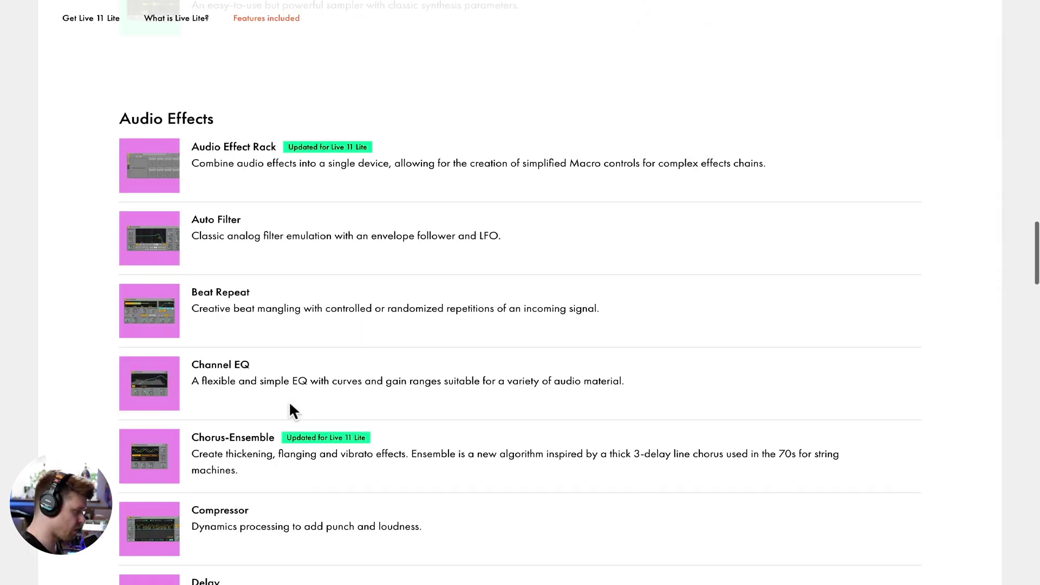
{"action": "scroll", "coordinate": [289, 406], "scroll_direction": "down", "scroll_amount": 8}
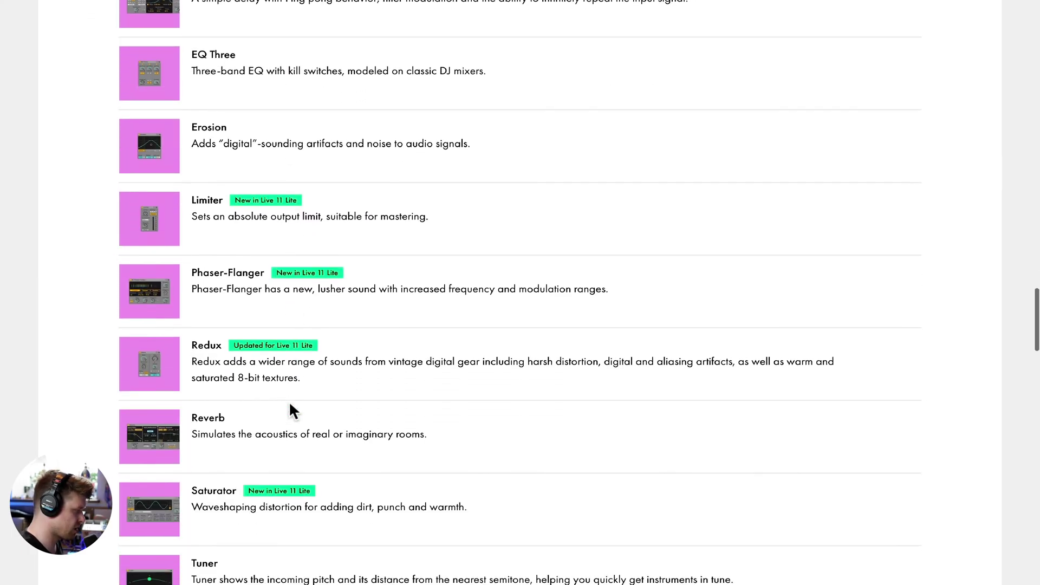
{"action": "scroll", "coordinate": [290, 410], "scroll_direction": "down", "scroll_amount": 1}
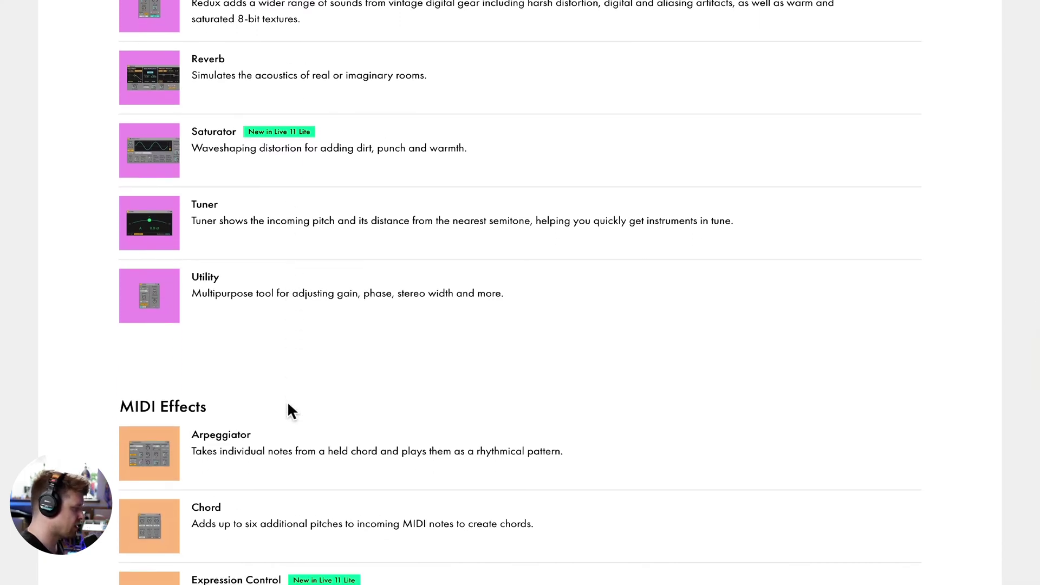
{"action": "scroll", "coordinate": [290, 410], "scroll_direction": "down", "scroll_amount": 5}
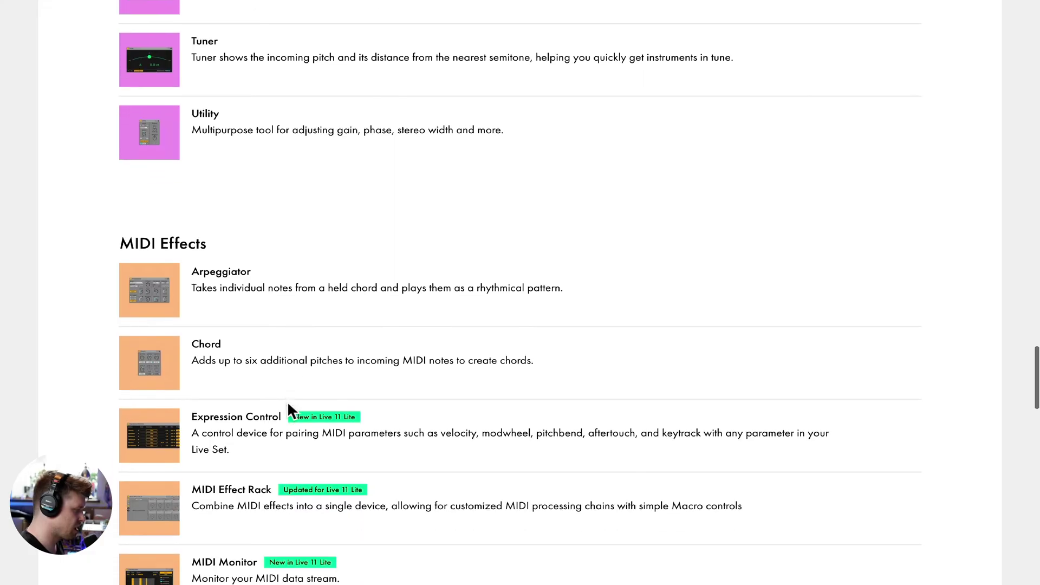
{"action": "scroll", "coordinate": [288, 407], "scroll_direction": "down", "scroll_amount": 18}
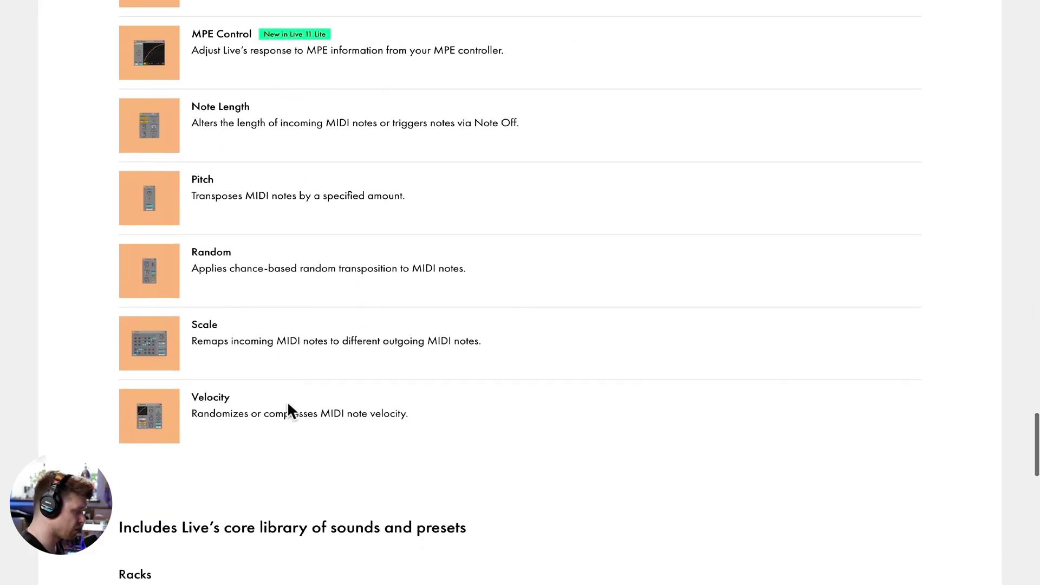
{"action": "scroll", "coordinate": [287, 403], "scroll_direction": "up", "scroll_amount": 1}
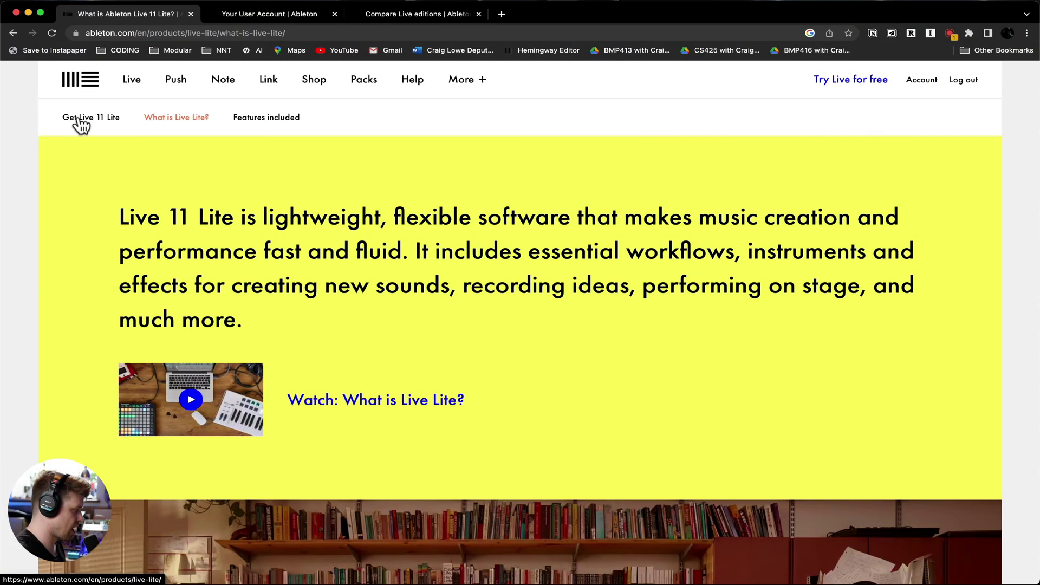
Step: Open the Get Live 11 Lite download page and expand its Mac and PC system requirements
{"action": "left_click", "coordinate": [78, 118]}
{"action": "scroll", "coordinate": [509, 274], "scroll_direction": "down", "scroll_amount": 10}
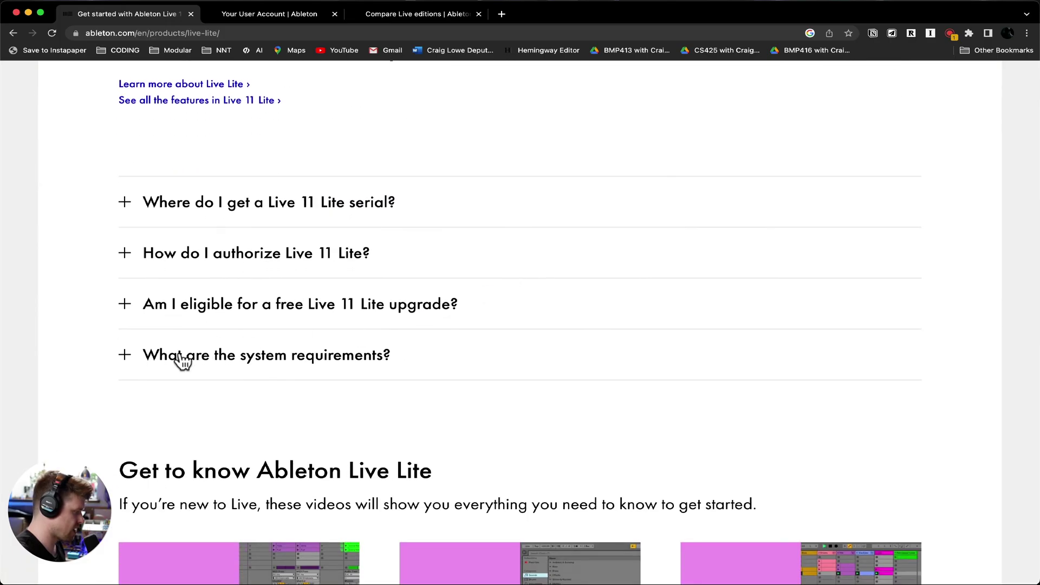
{"action": "left_click", "coordinate": [125, 358]}
{"action": "scroll", "coordinate": [292, 395], "scroll_direction": "down", "scroll_amount": 3}
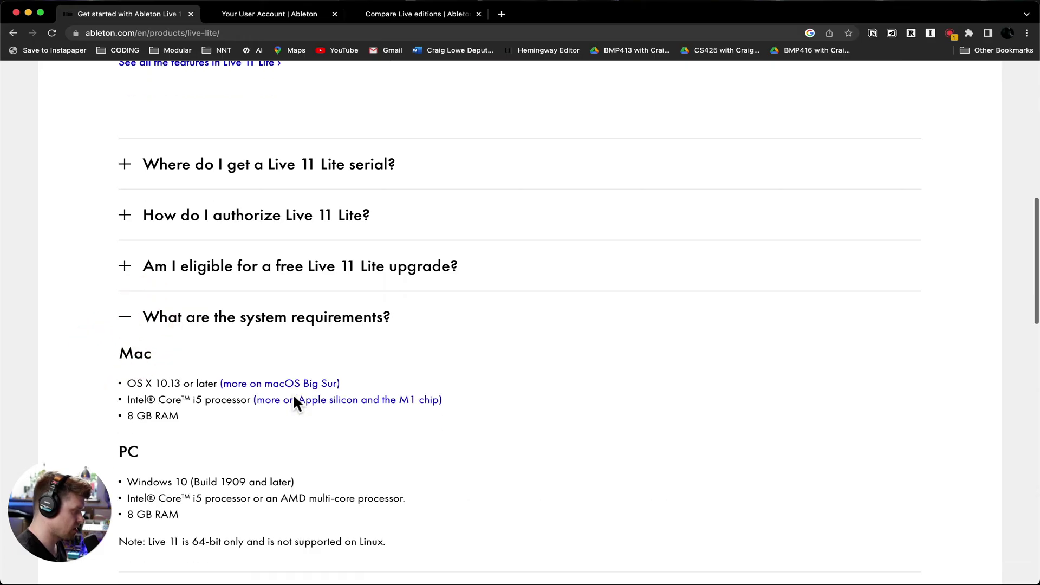
{"action": "scroll", "coordinate": [293, 398], "scroll_direction": "down", "scroll_amount": 1}
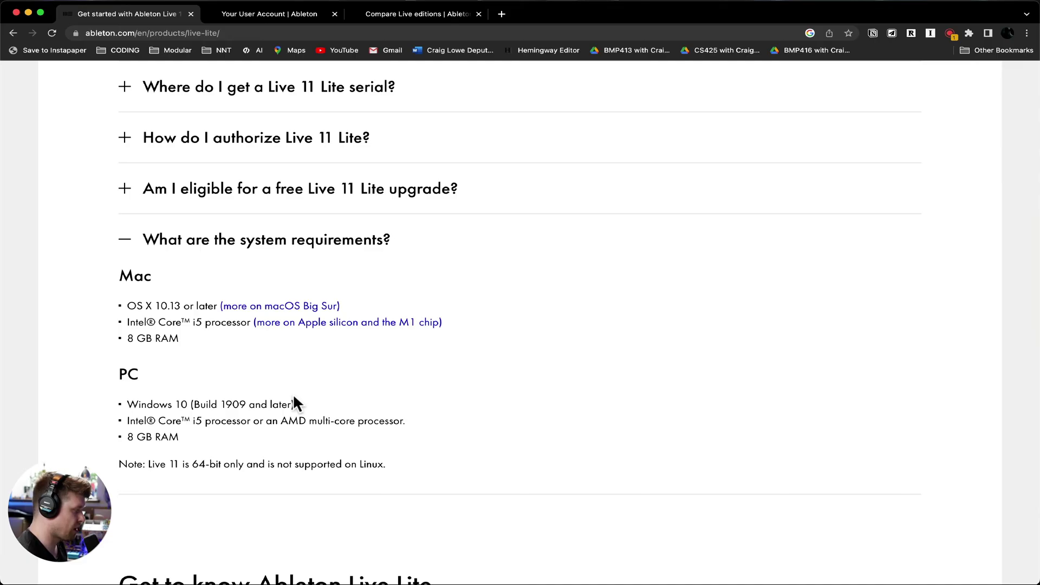
{"action": "scroll", "coordinate": [231, 374], "scroll_direction": "up", "scroll_amount": 10}
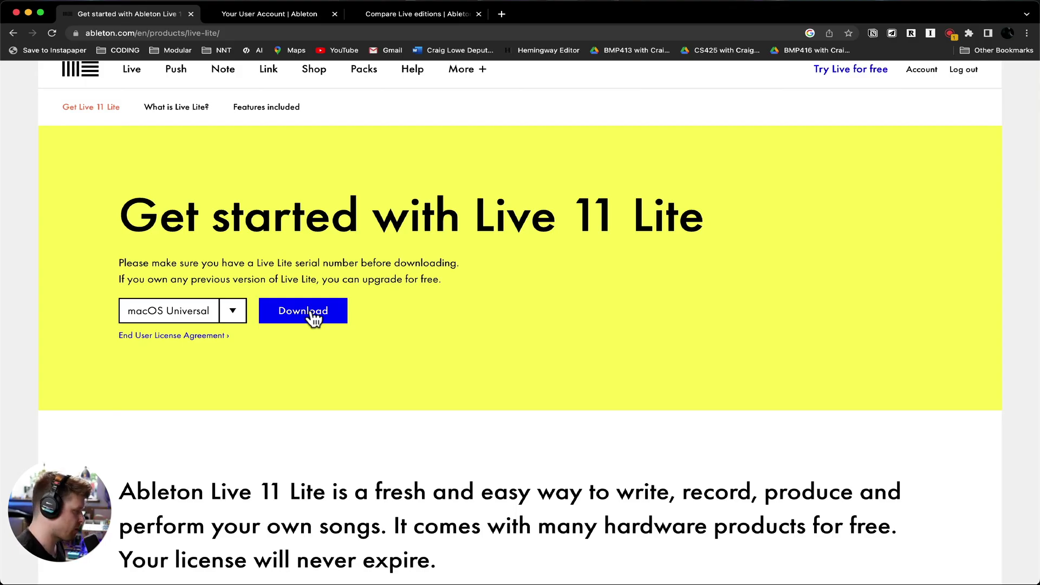
Step: View Live's editions in the Ableton Shop tab, then return to the Live 11 Lite download tab
{"action": "left_click", "coordinate": [313, 317]}
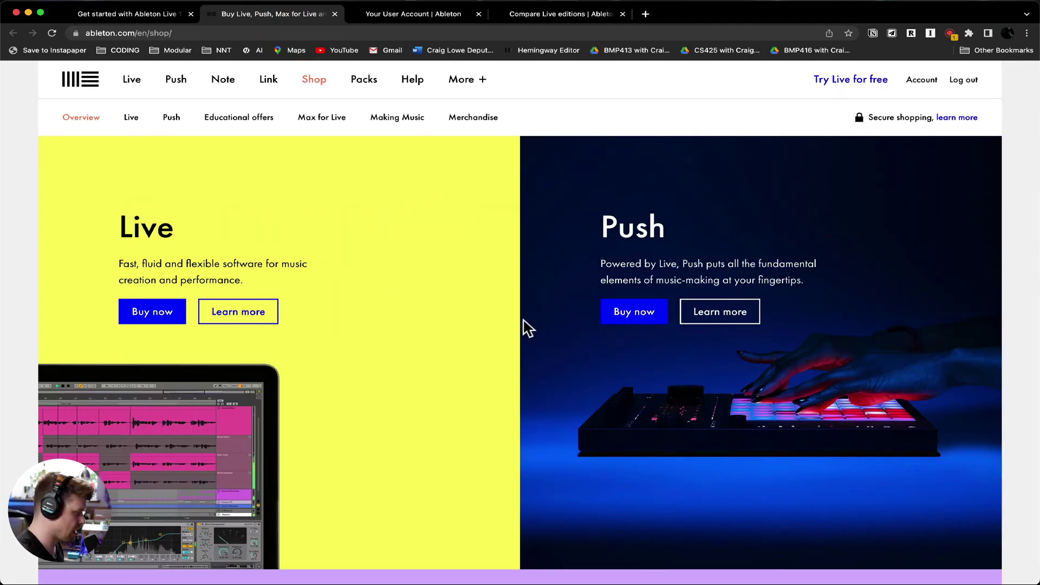
{"action": "left_click", "coordinate": [156, 311]}
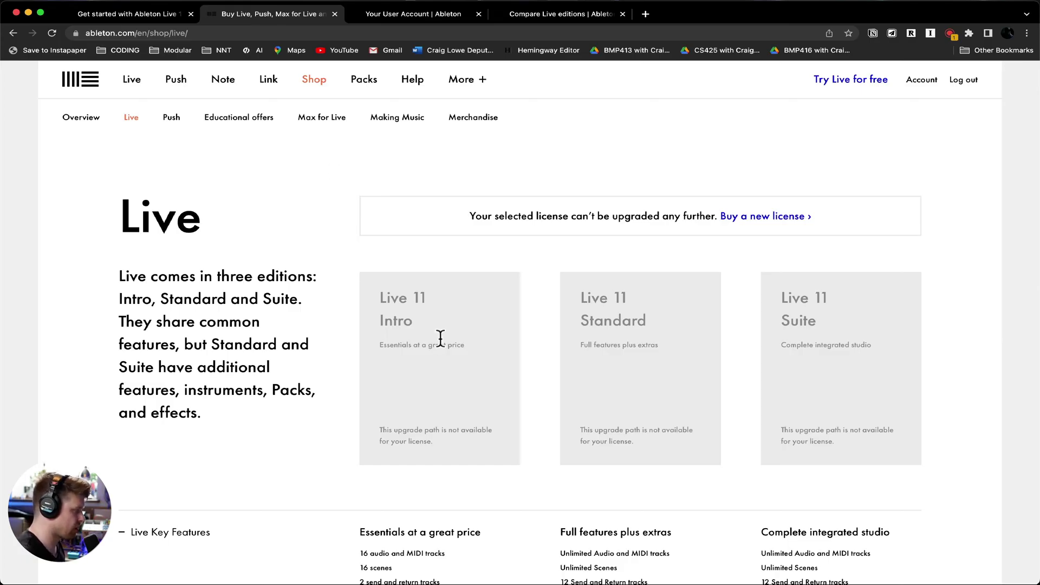
{"action": "left_click", "coordinate": [131, 14]}
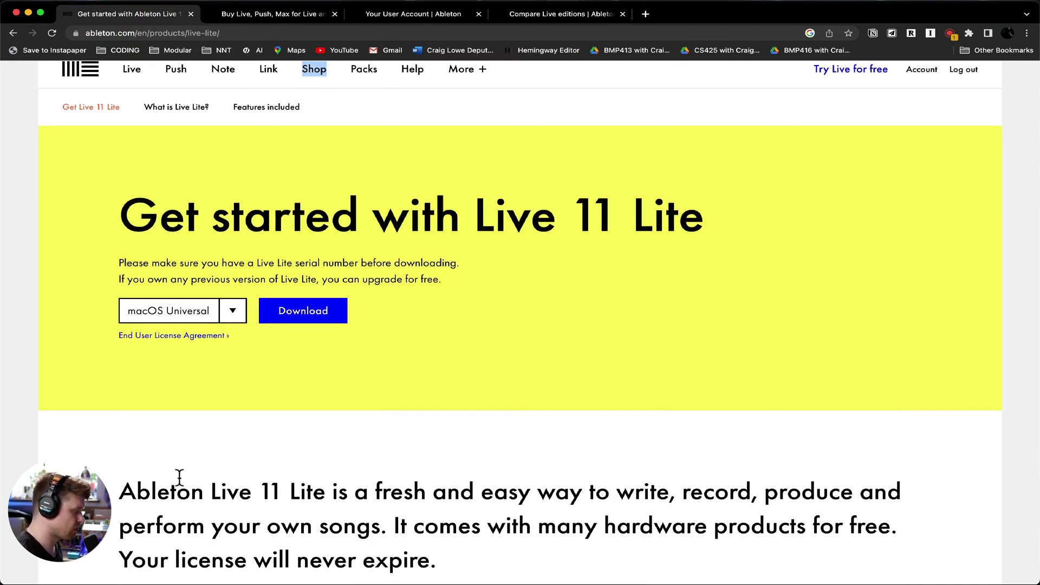
{"action": "mouse_move", "coordinate": [65, 580]}
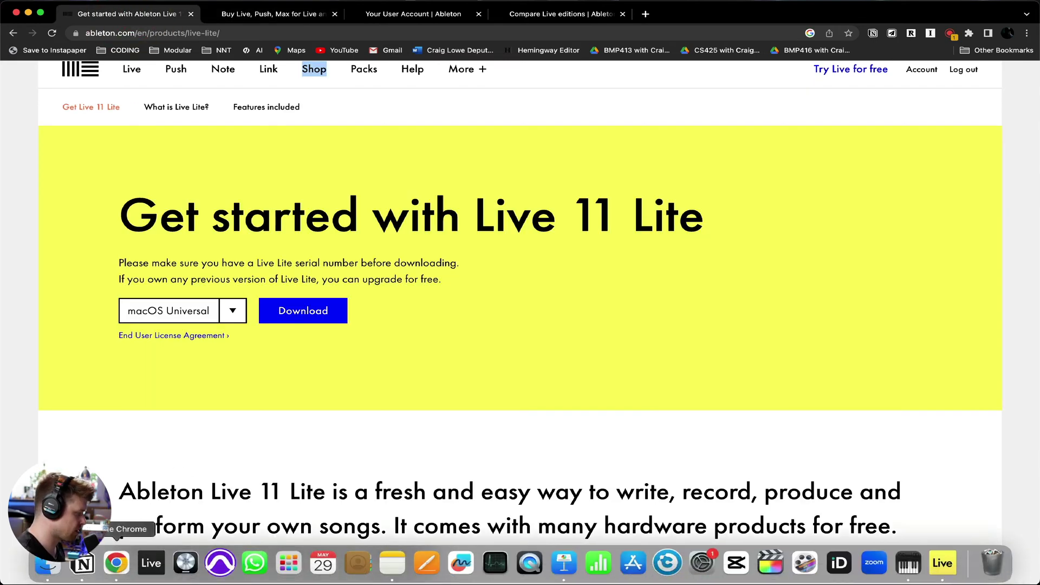
Step: Launch Ableton Live 11 Lite from Applications and choose Authorize with ableton.com
{"action": "left_click", "coordinate": [46, 565]}
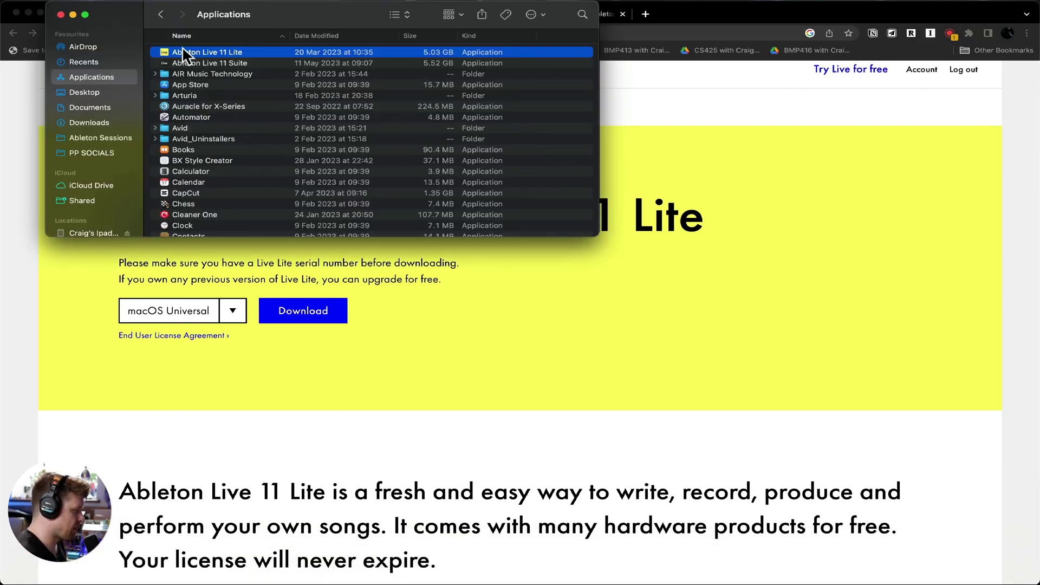
{"action": "double_click", "coordinate": [189, 52]}
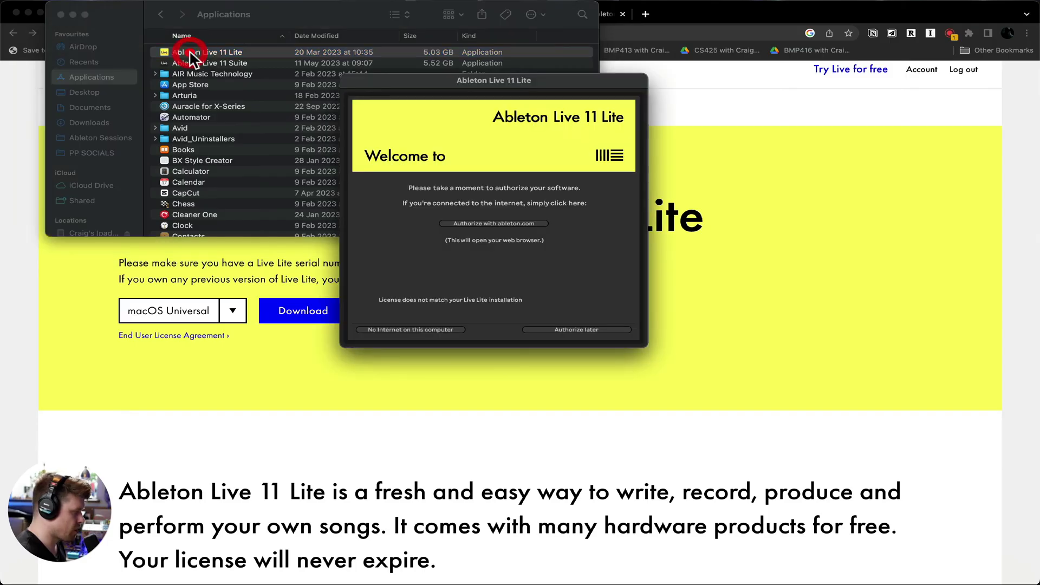
{"action": "left_click", "coordinate": [501, 223]}
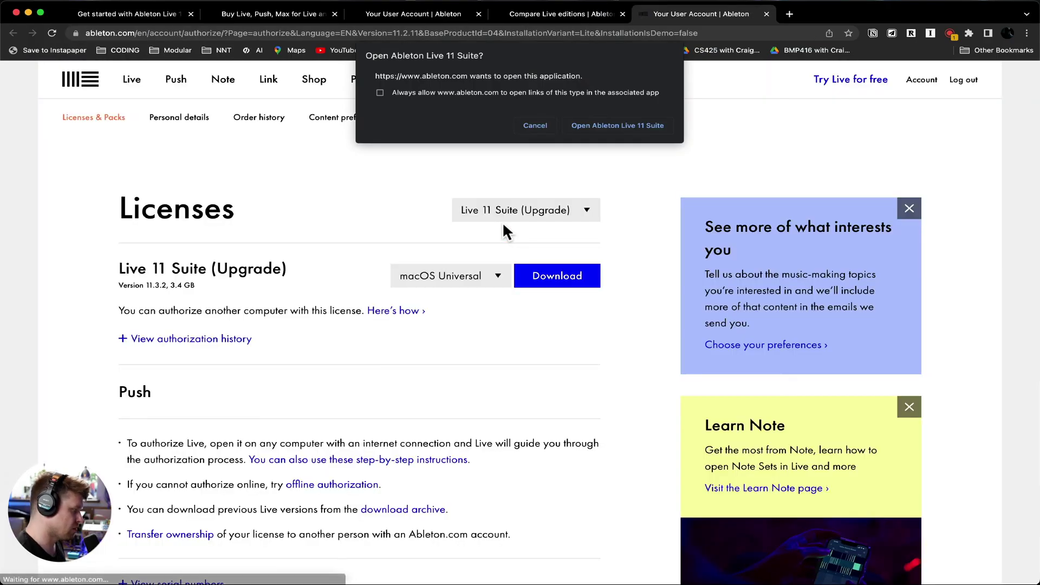
Step: Allow Chrome to open Ableton Live to hand back the ableton.com authorization
{"action": "left_click", "coordinate": [593, 123]}
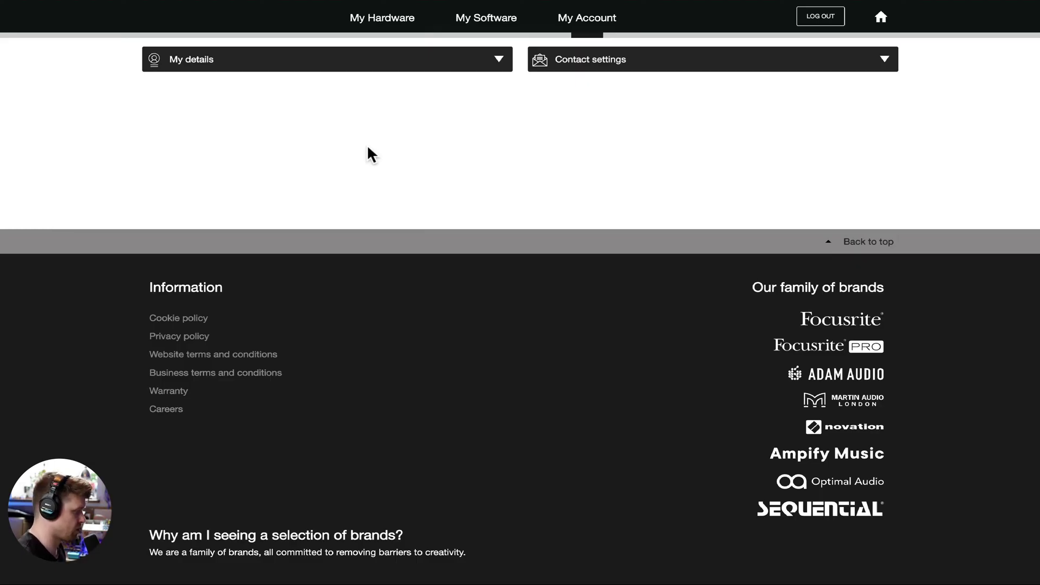
Step: Copy the Ableton Live Lite activation code from the Novation portal's My Software details page
{"action": "left_click", "coordinate": [492, 24]}
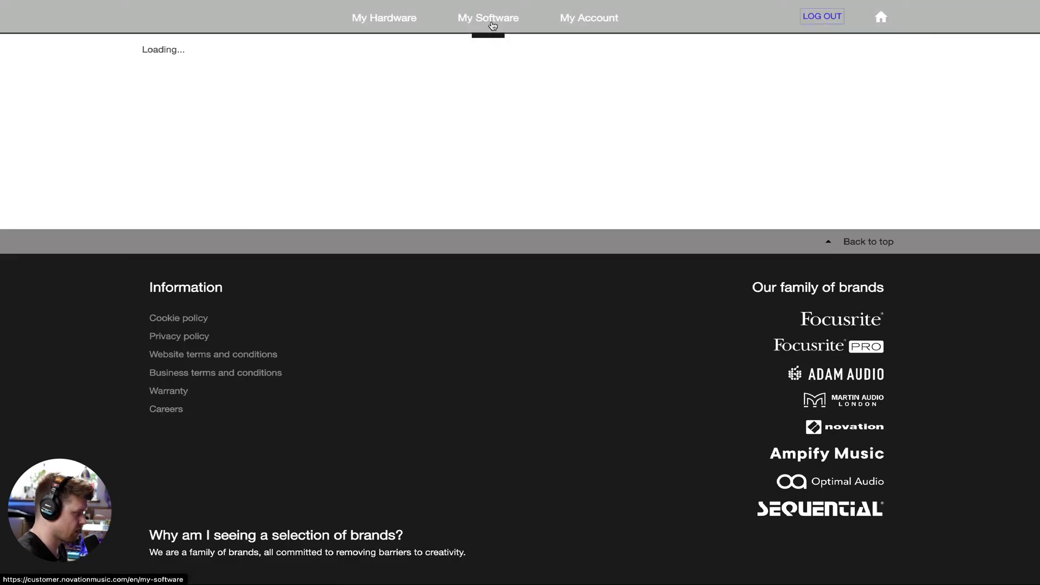
{"action": "scroll", "coordinate": [813, 194], "scroll_direction": "down", "scroll_amount": 9}
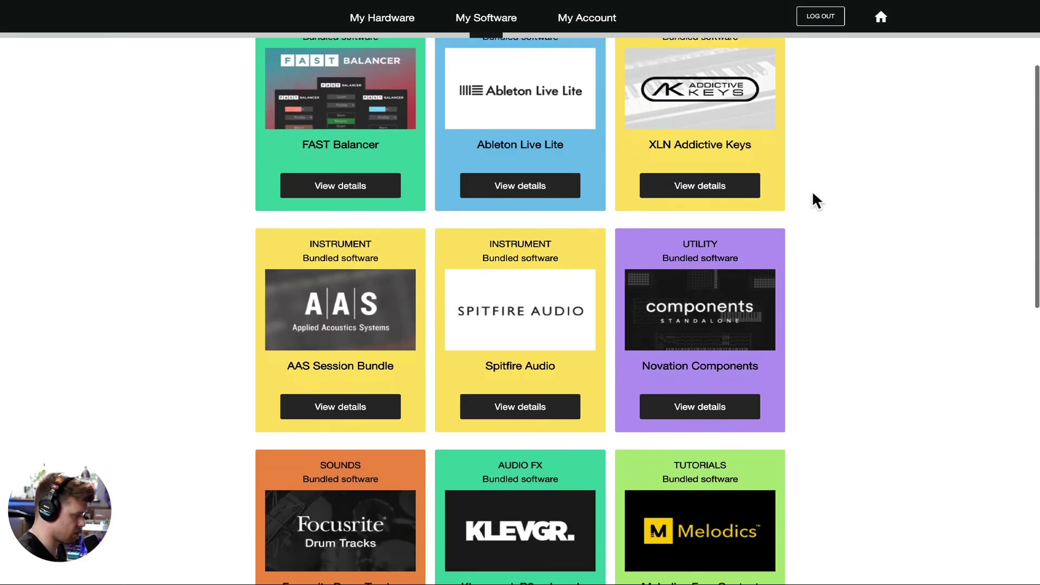
{"action": "scroll", "coordinate": [813, 193], "scroll_direction": "up", "scroll_amount": 10}
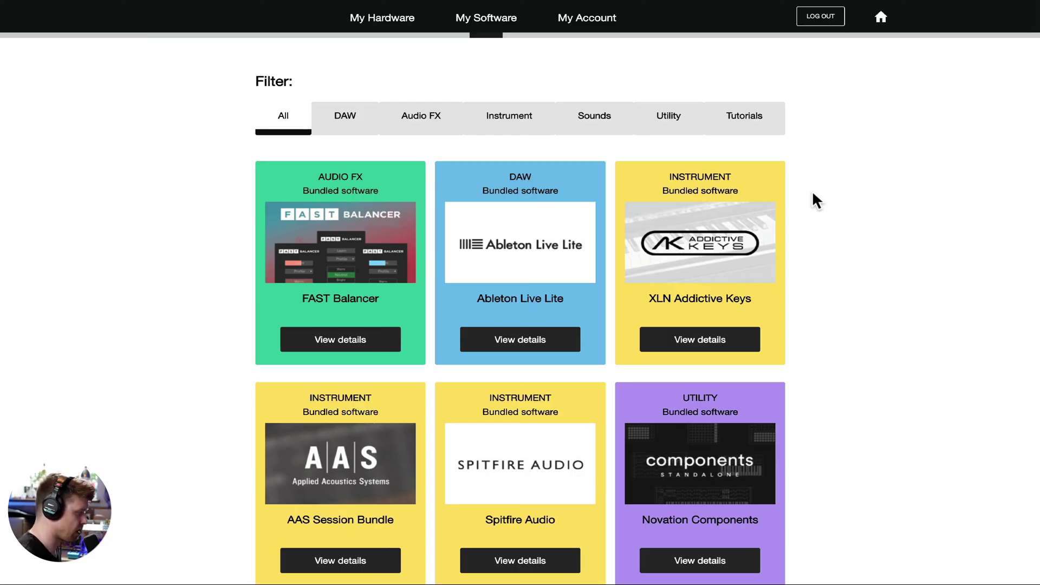
{"action": "left_click", "coordinate": [521, 340]}
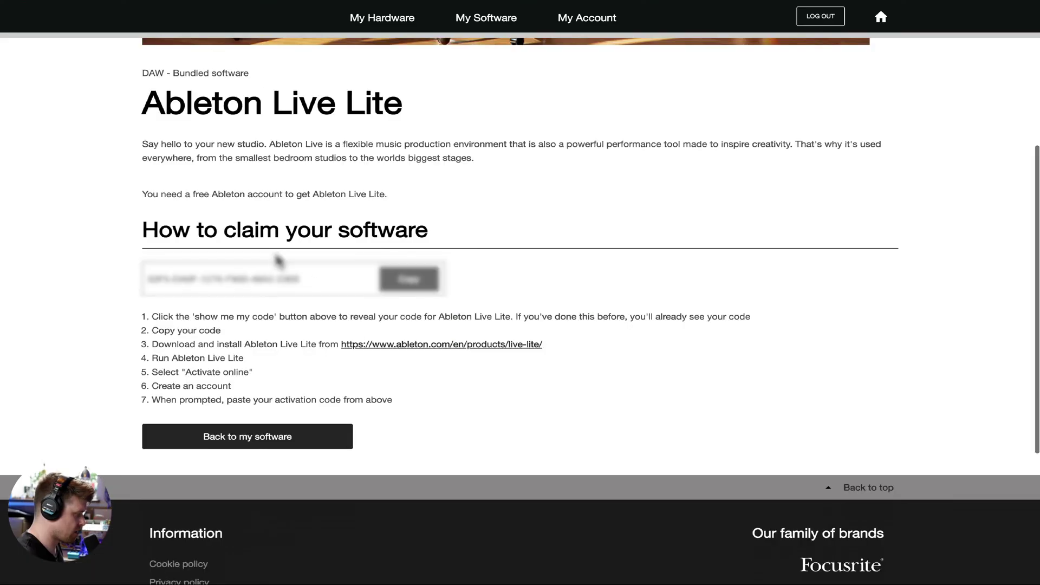
{"action": "left_click", "coordinate": [415, 282]}
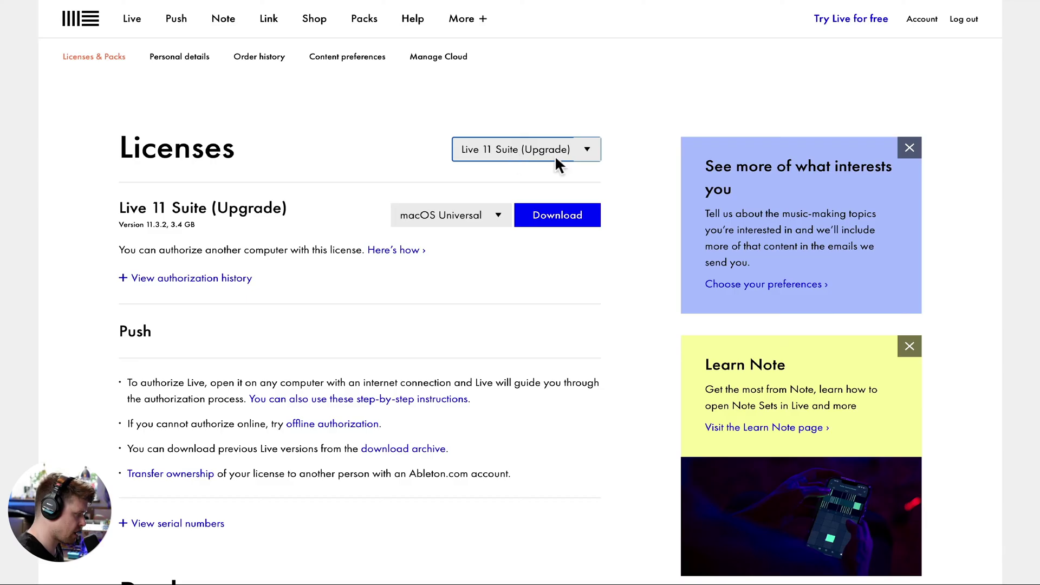
Step: Register a product on the Ableton account by pasting the activation code and submitting it
{"action": "left_click", "coordinate": [586, 150]}
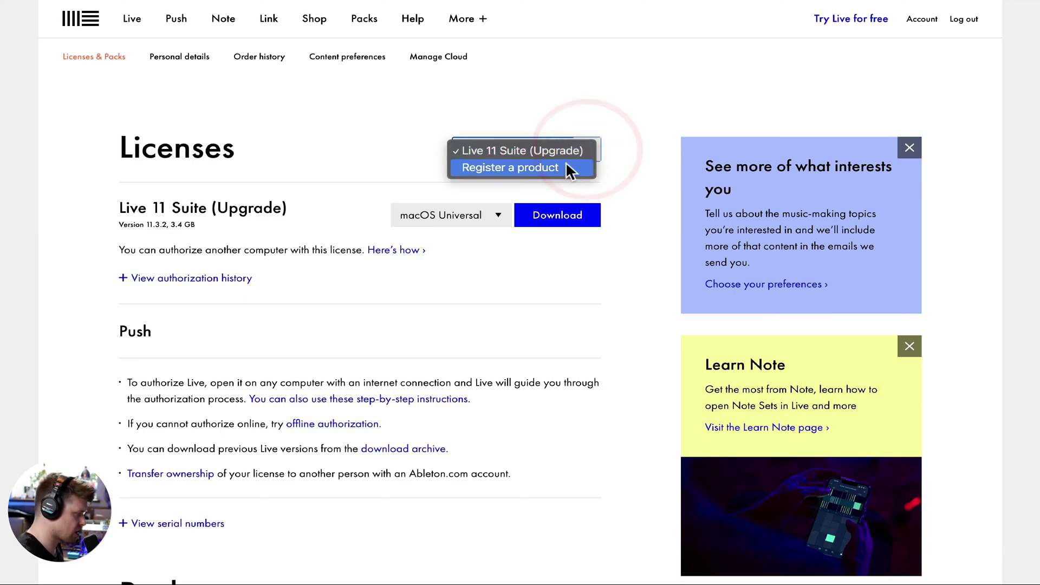
{"action": "left_click", "coordinate": [567, 166]}
{"action": "left_click", "coordinate": [201, 269]}
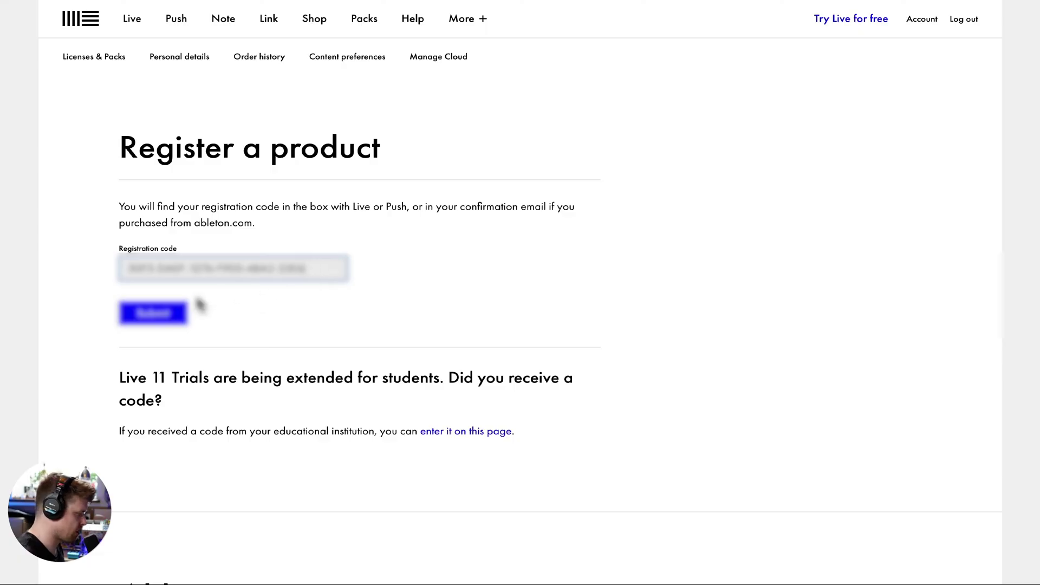
{"action": "left_click", "coordinate": [153, 318]}
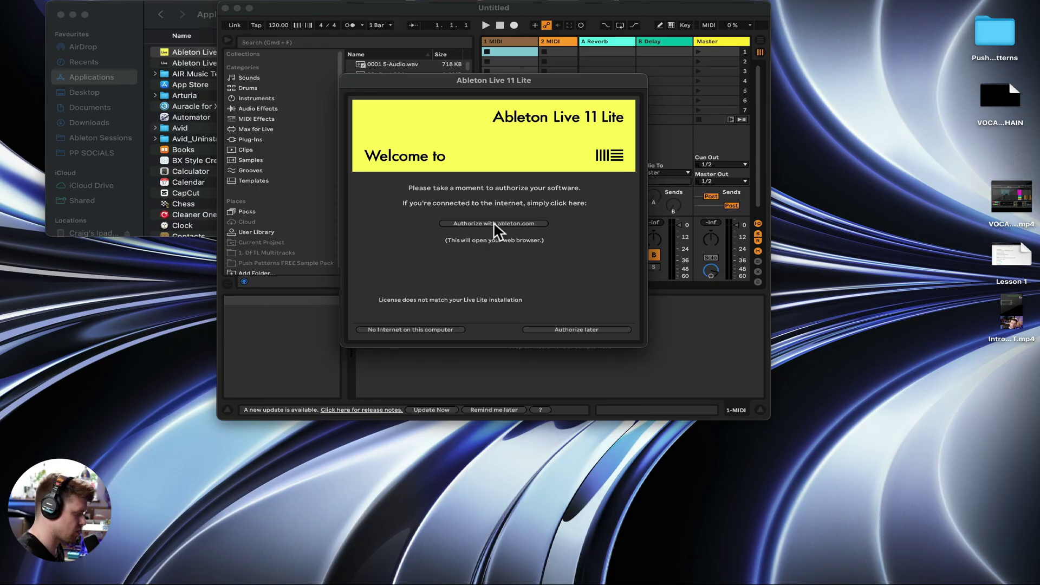
Step: Authorize Live 11 Lite through ableton.com, dismiss the success message, and start the available update
{"action": "left_click", "coordinate": [495, 224]}
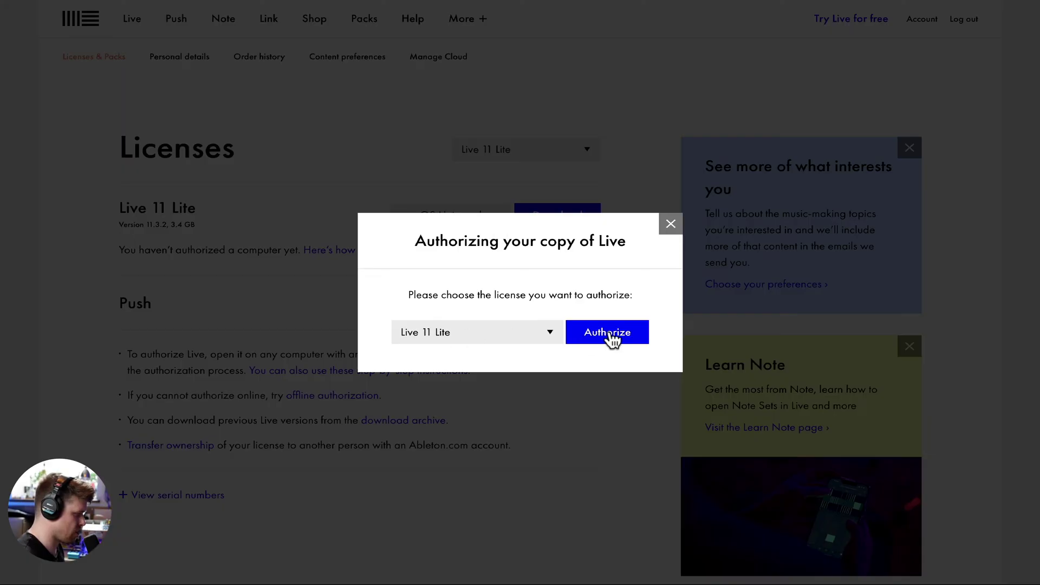
{"action": "left_click", "coordinate": [612, 337]}
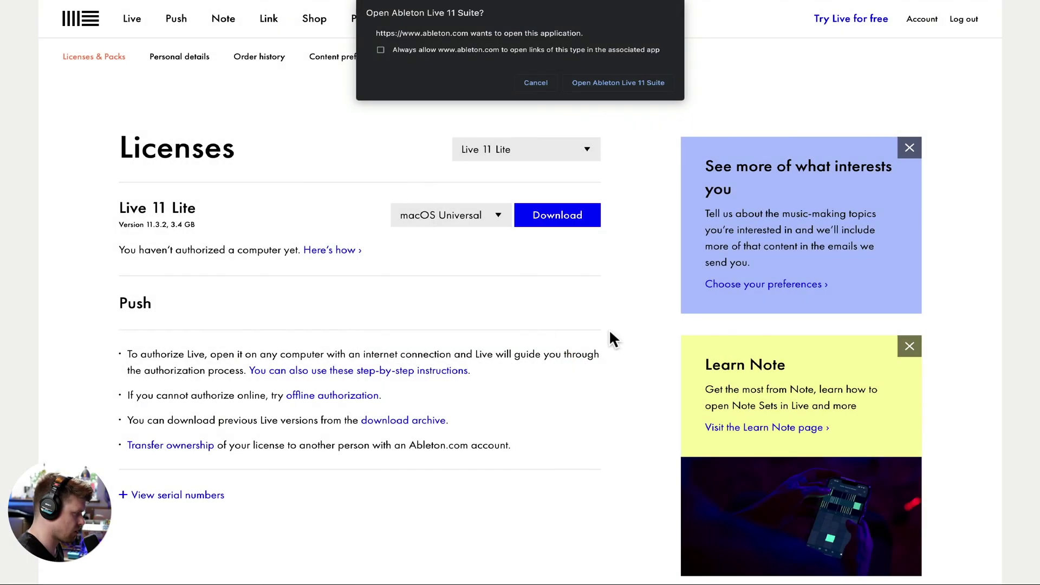
{"action": "left_click", "coordinate": [606, 82]}
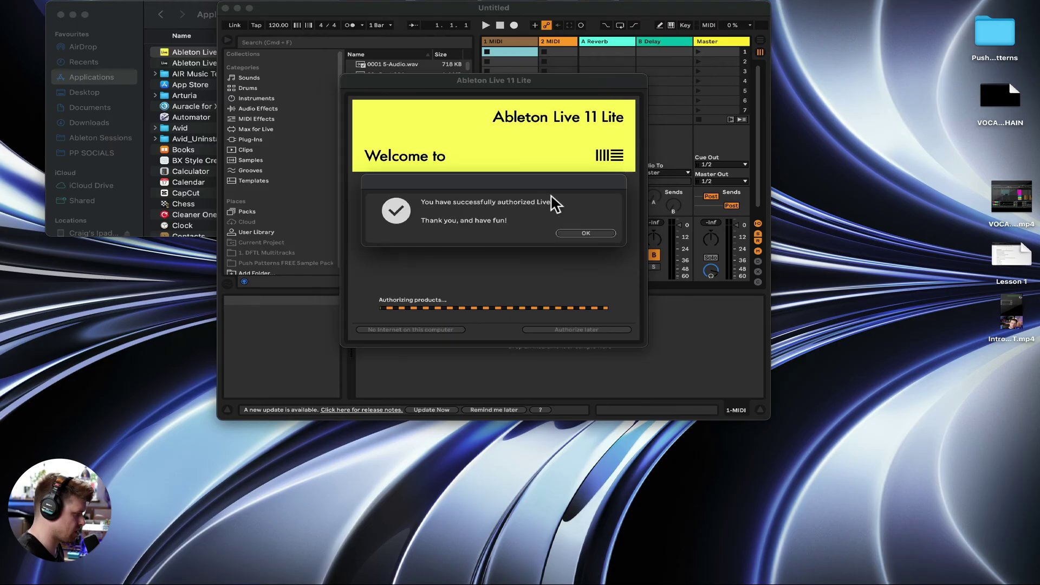
{"action": "left_click", "coordinate": [587, 234]}
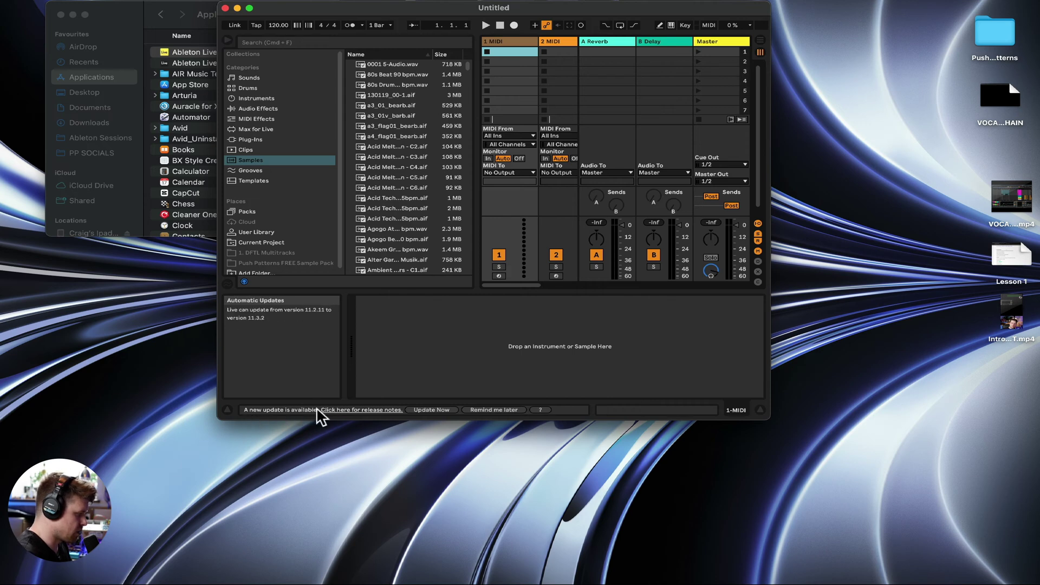
{"action": "left_click", "coordinate": [438, 410]}
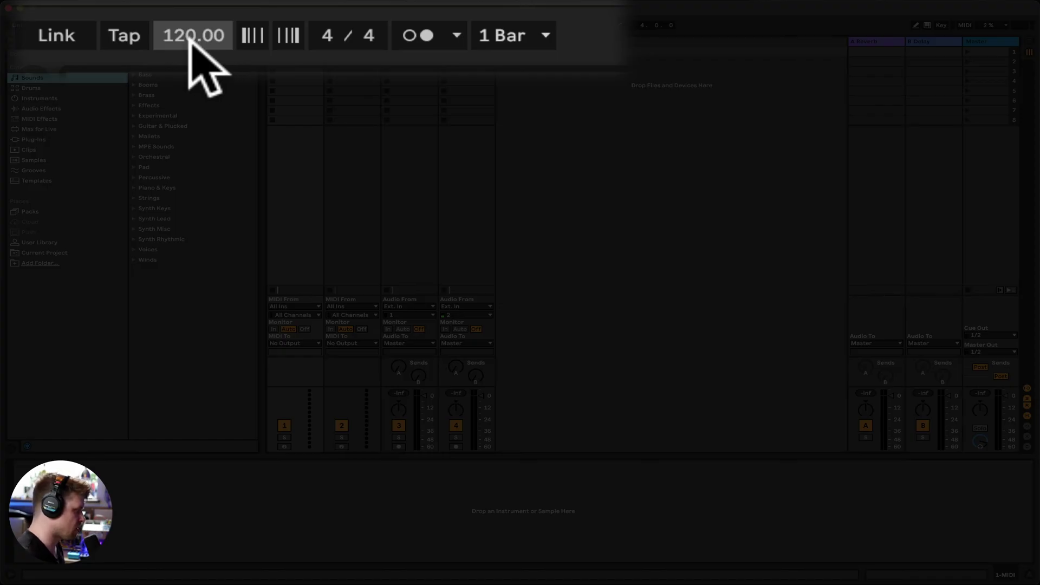
Step: Drag the tempo field to lower the song tempo to about 77 BPM
{"action": "mouse_move", "coordinate": [193, 35]}
{"action": "left_mouse_down"}
{"action": "mouse_move", "coordinate": [193, 22]}
{"action": "mouse_move", "coordinate": [193, 62]}
{"action": "mouse_move", "coordinate": [193, 44]}
{"action": "left_mouse_up"}
{"action": "type", "text": "120"}
{"action": "key", "text": "Return"}
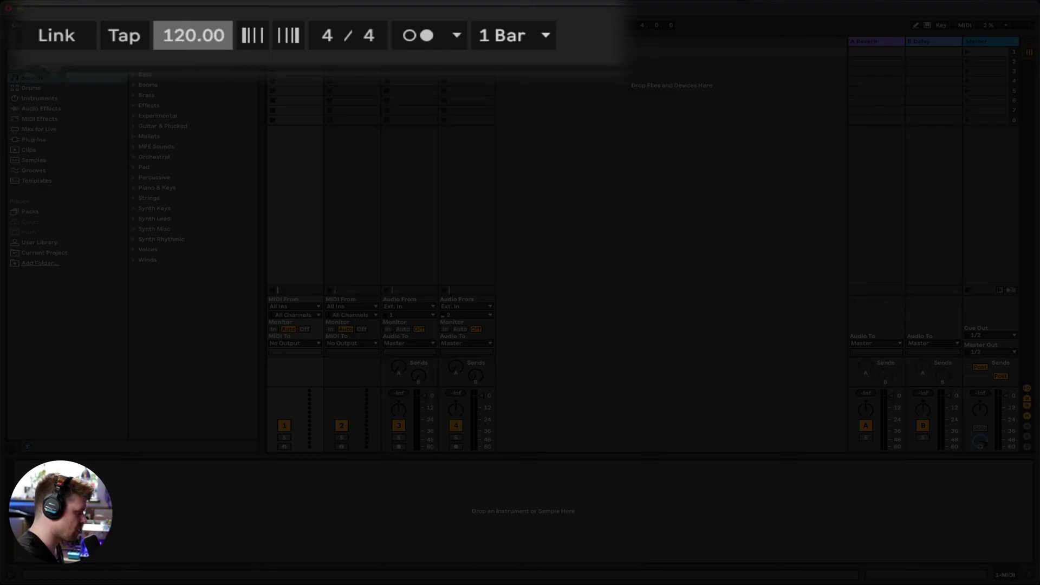
{"action": "type", "text": "12"}
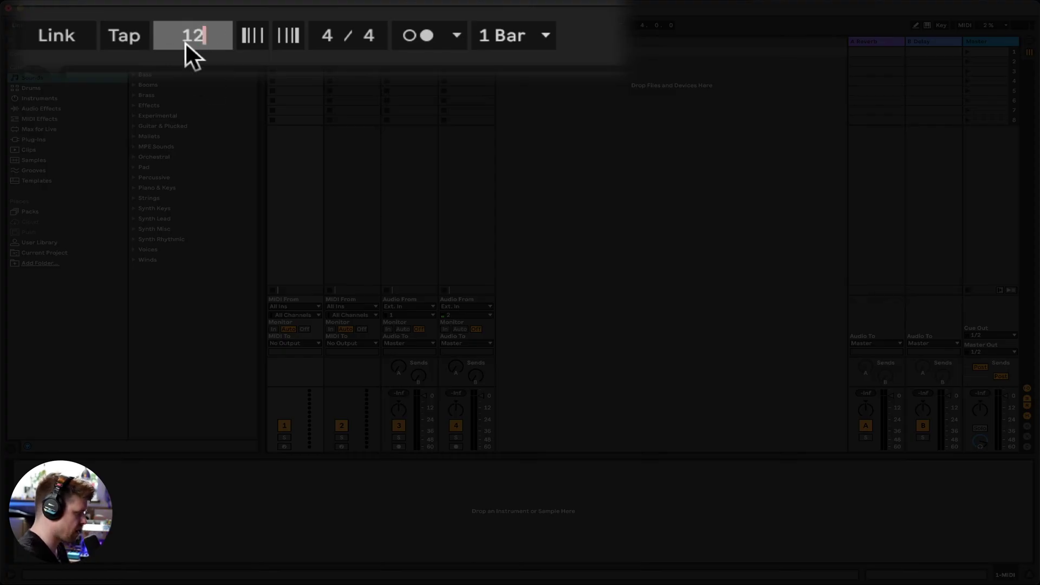
{"action": "type", "text": "0"}
{"action": "key", "text": "Return"}
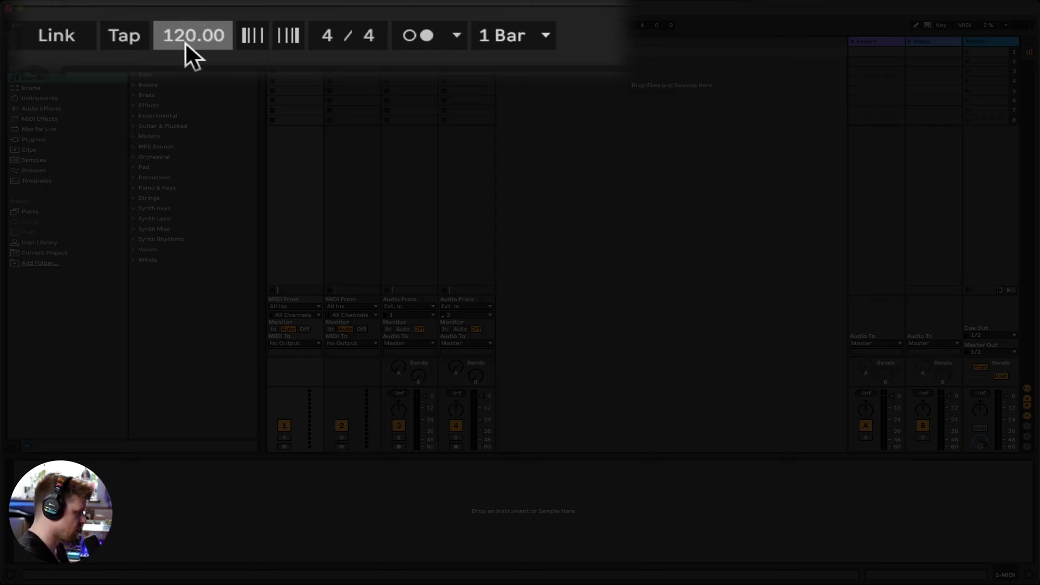
{"action": "left_click", "coordinate": [422, 40]}
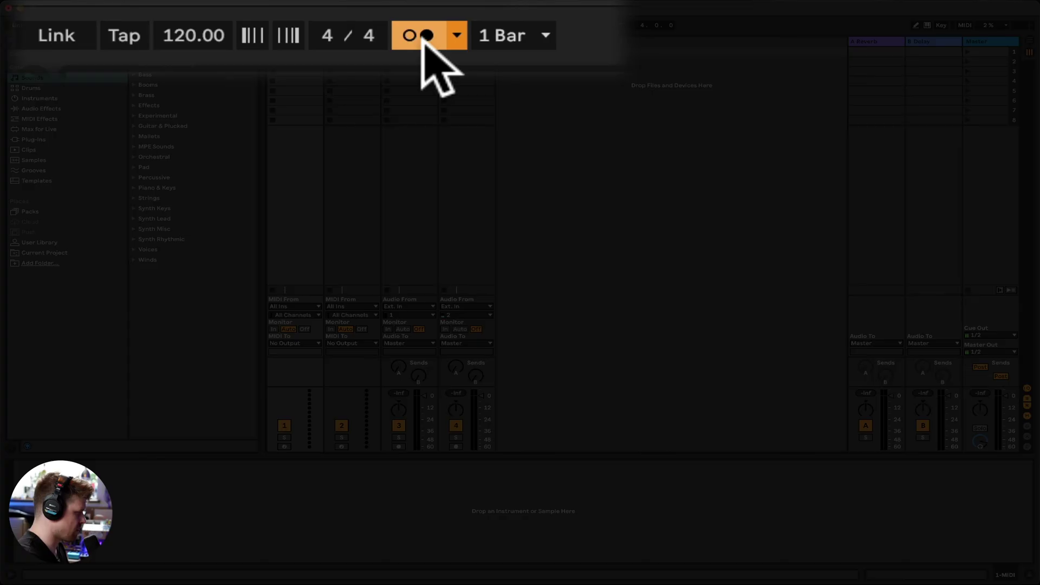
{"action": "mouse_move", "coordinate": [194, 35]}
{"action": "left_mouse_down"}
{"action": "mouse_move", "coordinate": [194, 52]}
{"action": "mouse_move", "coordinate": [184, 34]}
{"action": "left_mouse_up"}
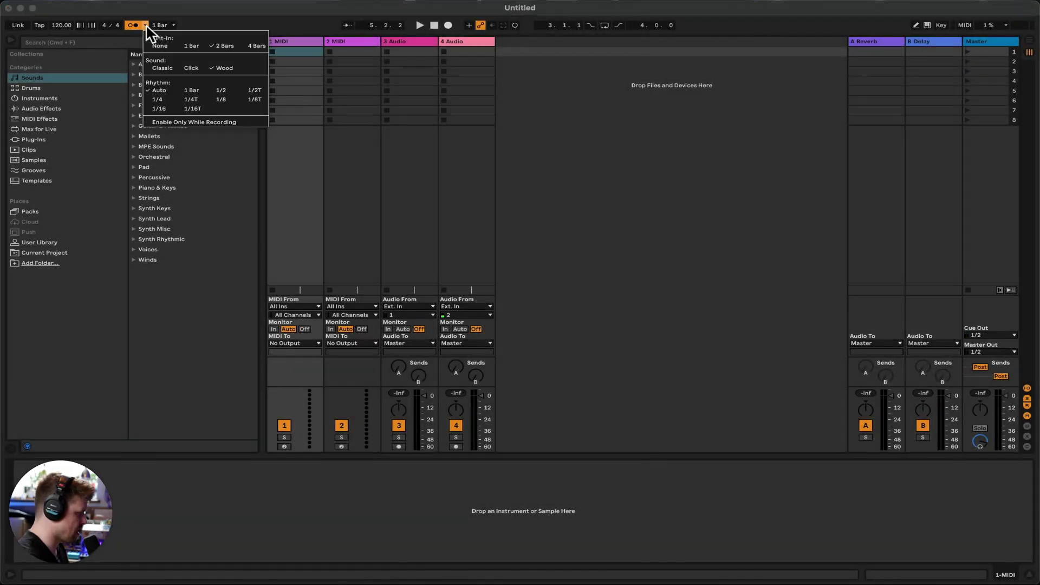
{"action": "left_click", "coordinate": [457, 36]}
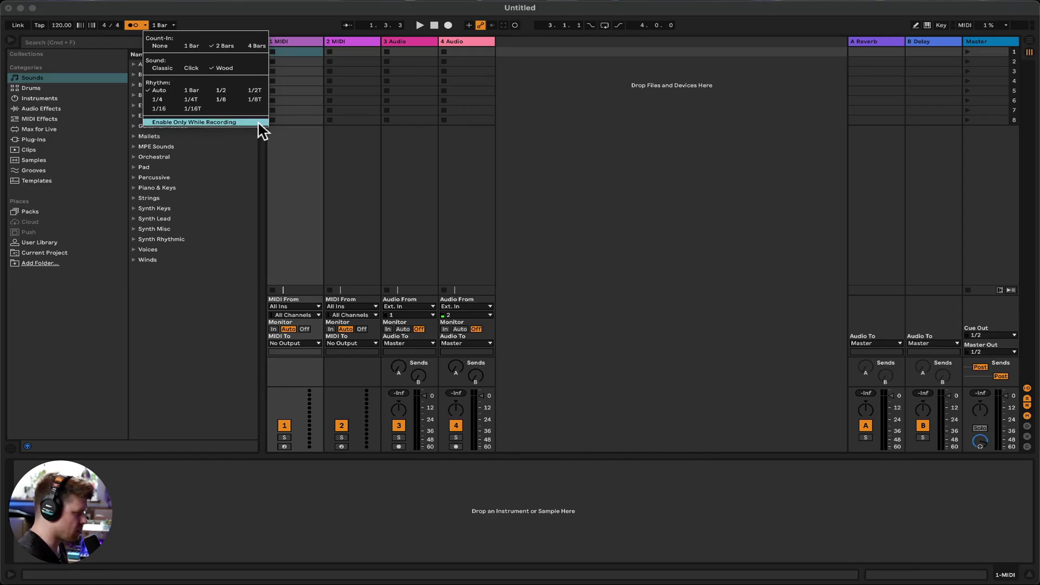
{"action": "left_click", "coordinate": [134, 24]}
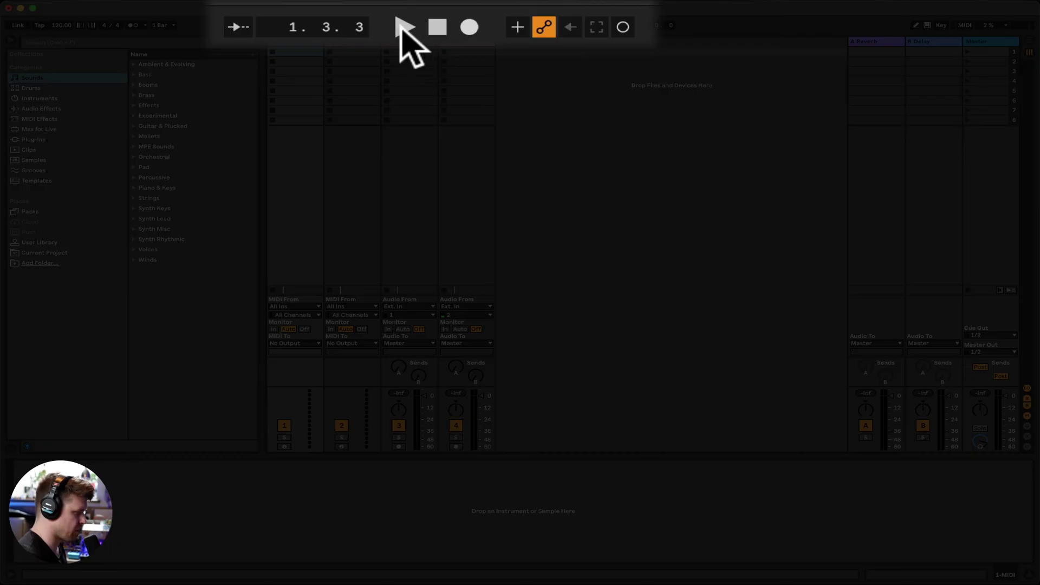
{"action": "left_click", "coordinate": [401, 28]}
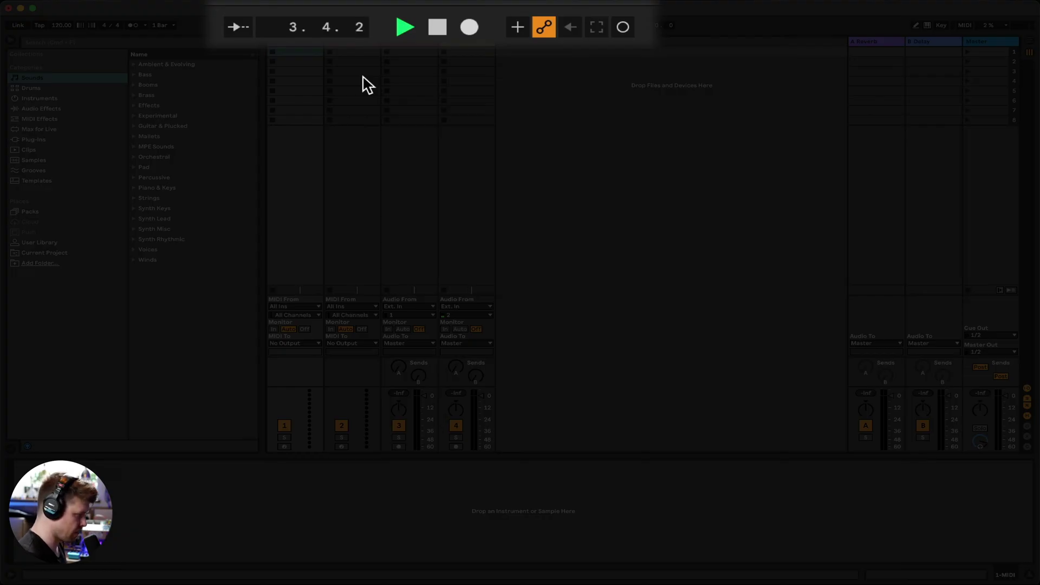
{"action": "double_click", "coordinate": [436, 28]}
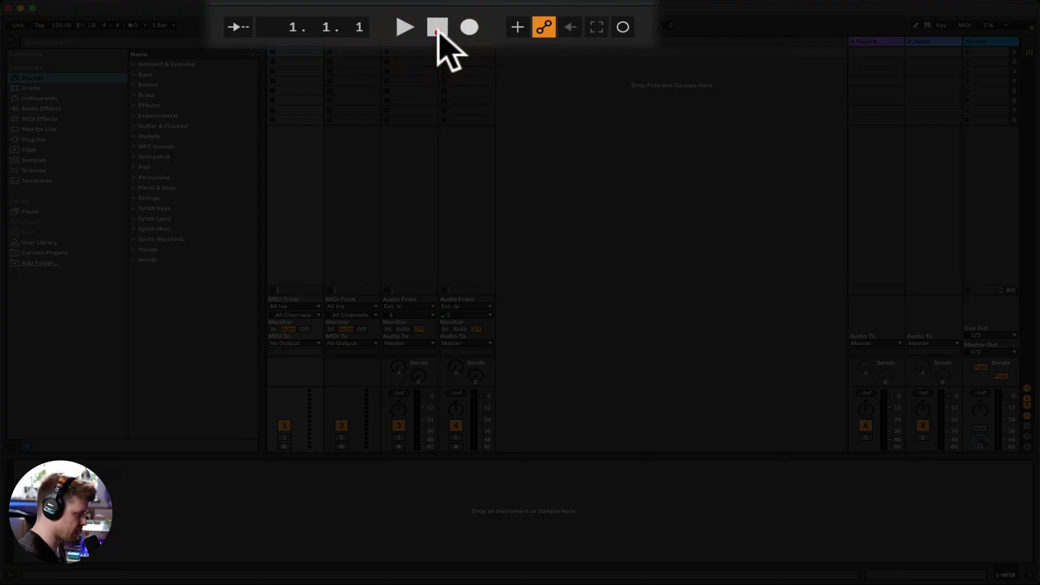
{"action": "left_click", "coordinate": [295, 28]}
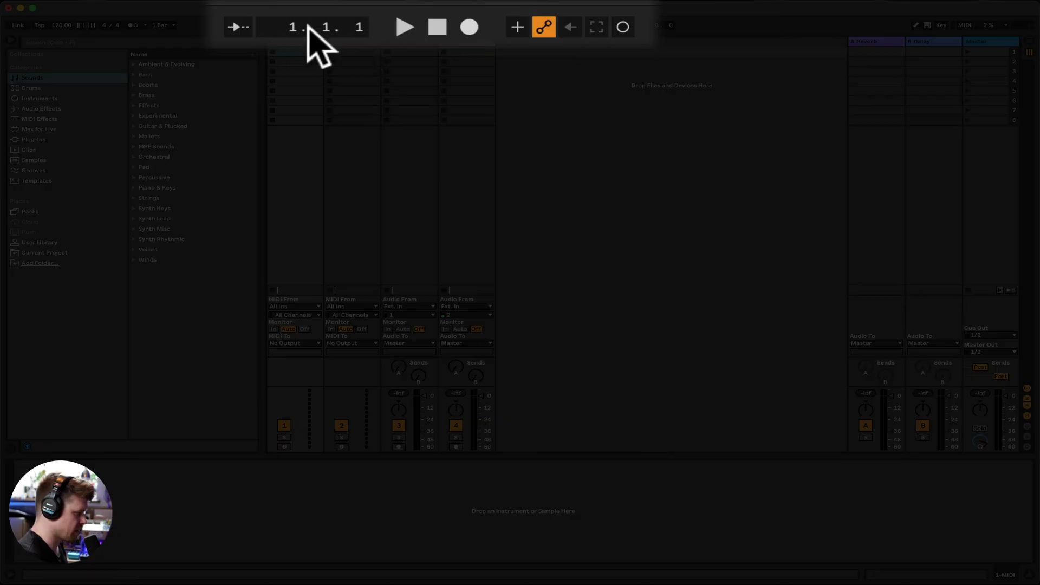
{"action": "left_click", "coordinate": [405, 28]}
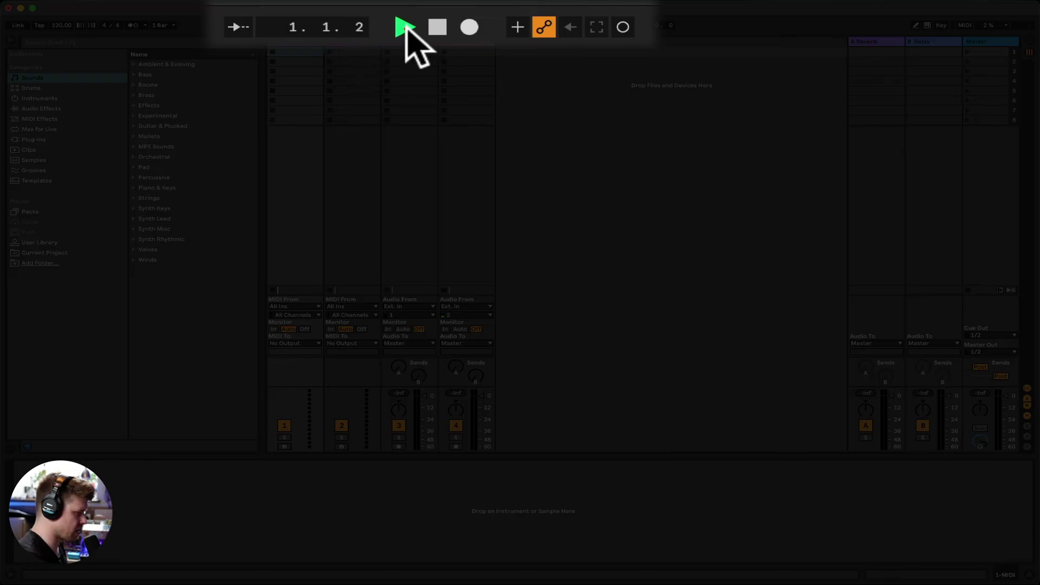
{"action": "left_click", "coordinate": [357, 29]}
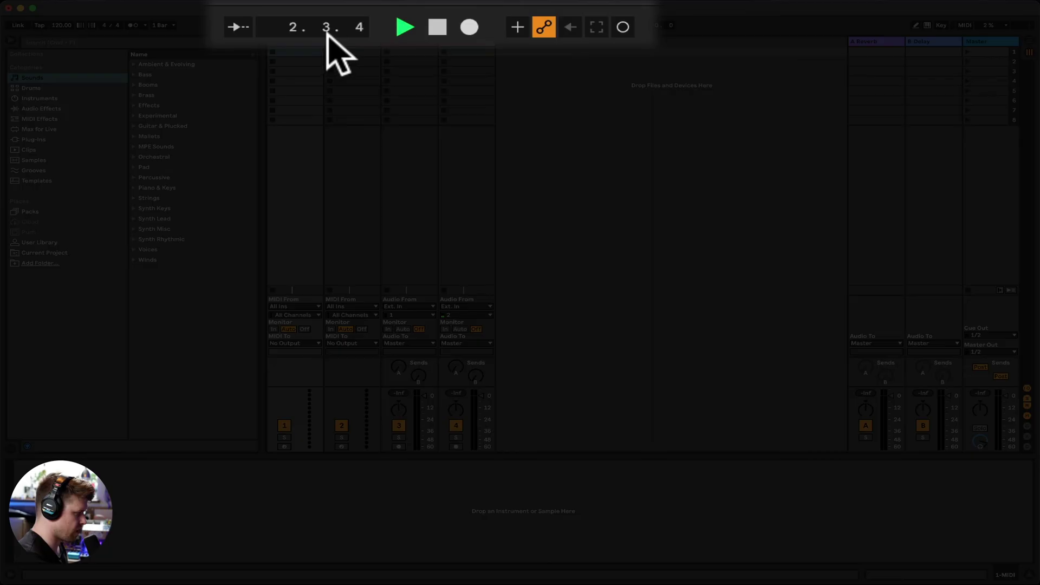
{"action": "left_click", "coordinate": [434, 31]}
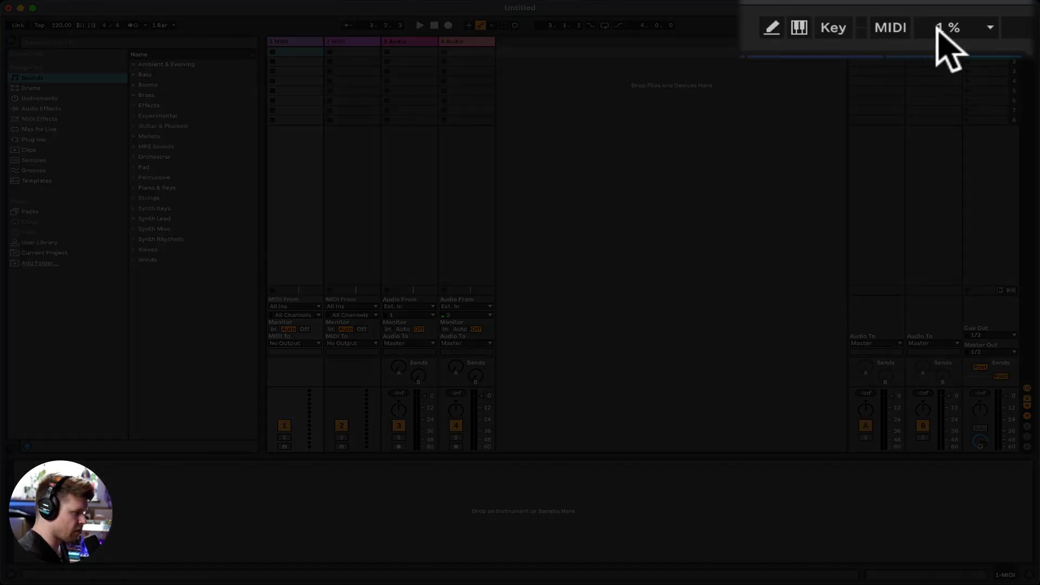
{"action": "left_click", "coordinate": [774, 30]}
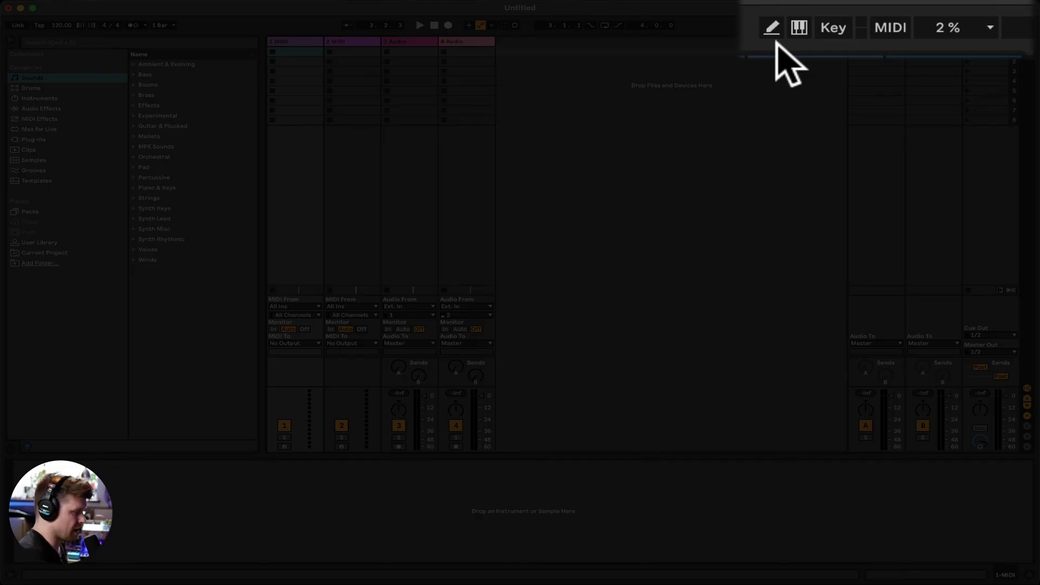
{"action": "left_click", "coordinate": [800, 38]}
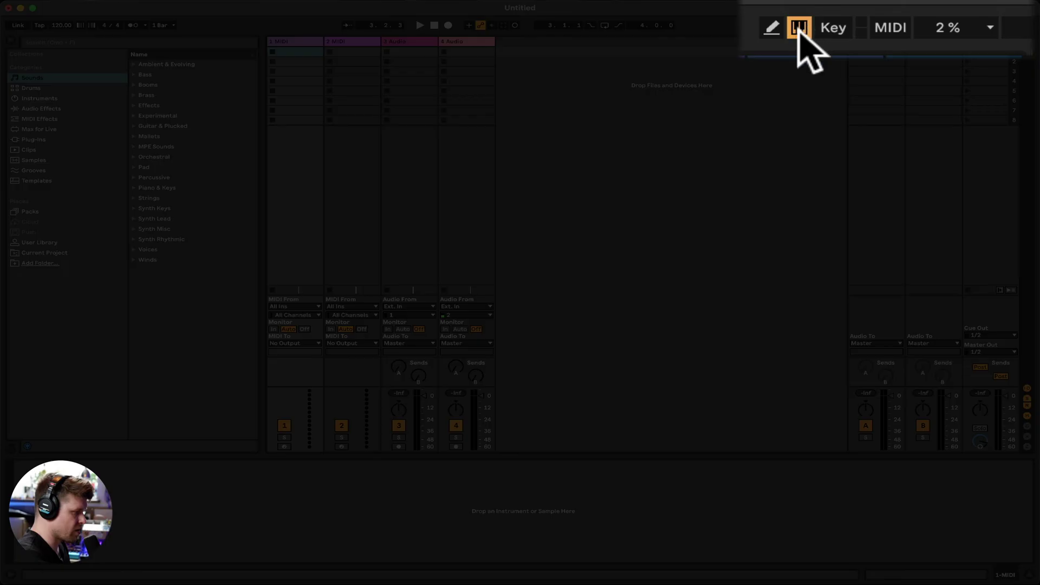
{"action": "left_click", "coordinate": [800, 26]}
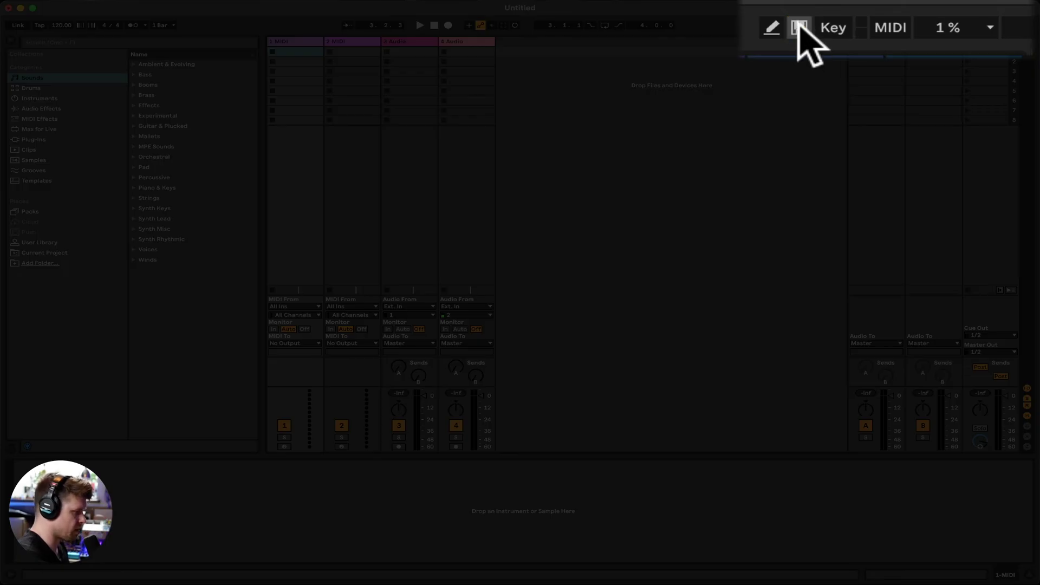
{"action": "left_click", "coordinate": [800, 26]}
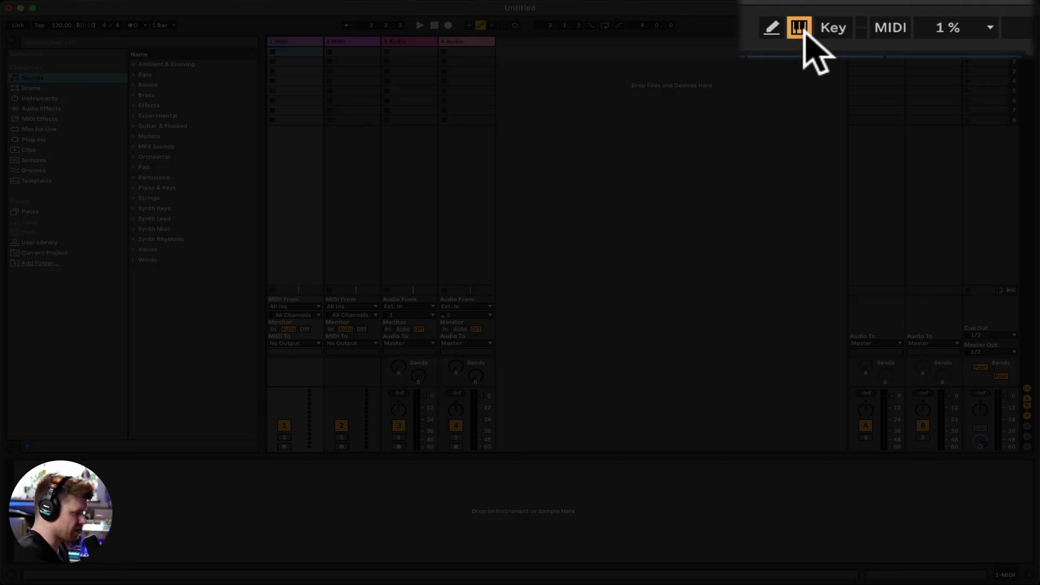
{"action": "left_click", "coordinate": [801, 30]}
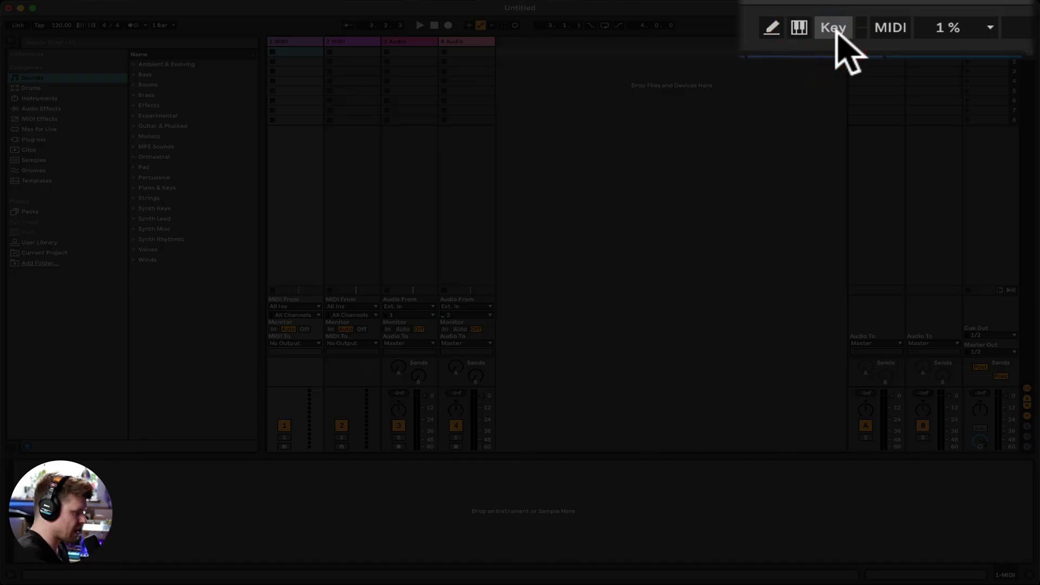
{"action": "left_click", "coordinate": [834, 29]}
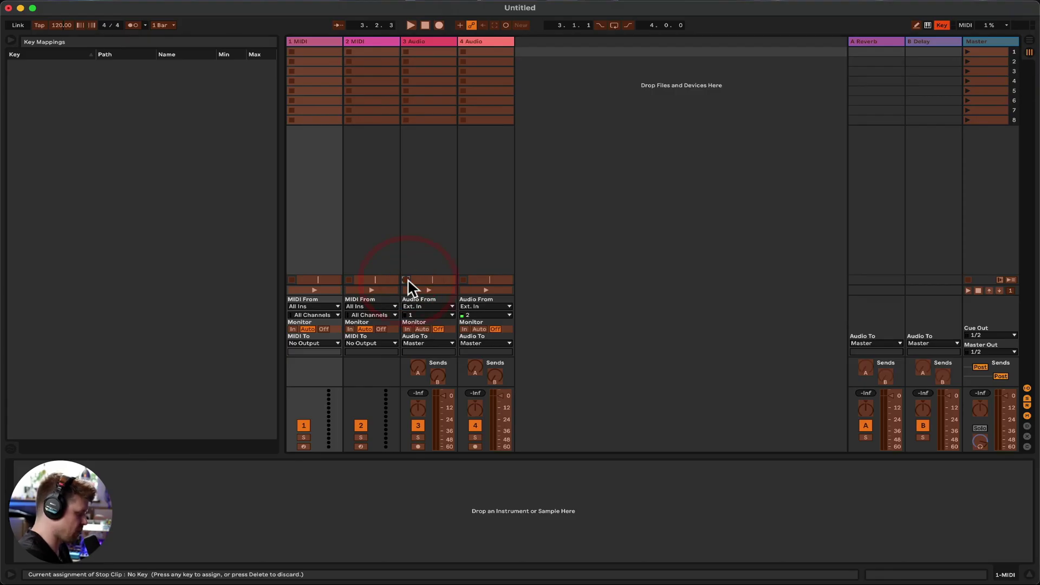
Step: Assign key 1 to track 3 Audio's Clip Stop, exit Key and MIDI mapping, then check the CPU meter menu
{"action": "key", "text": "1"}
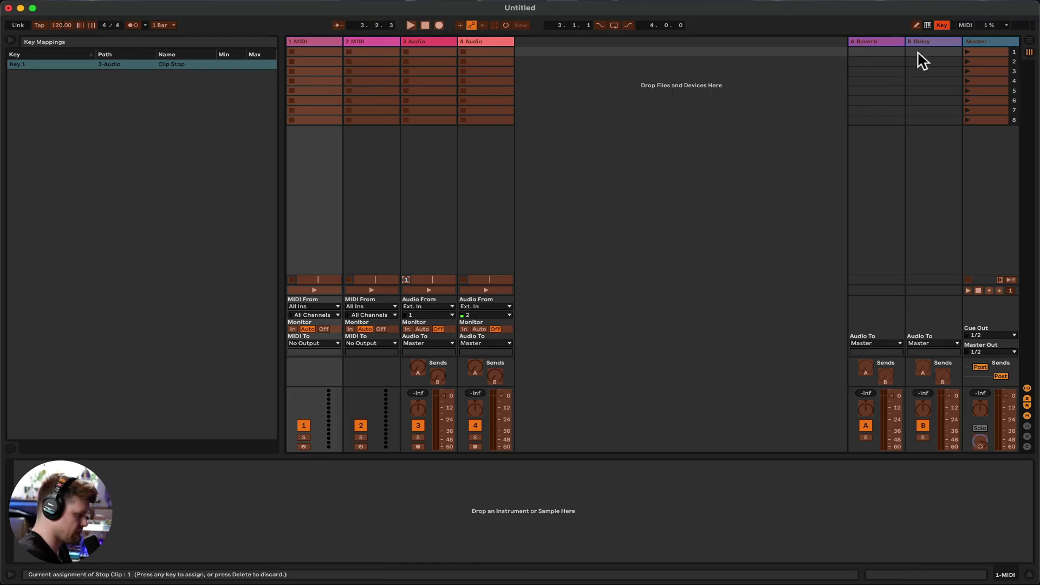
{"action": "left_click", "coordinate": [941, 25]}
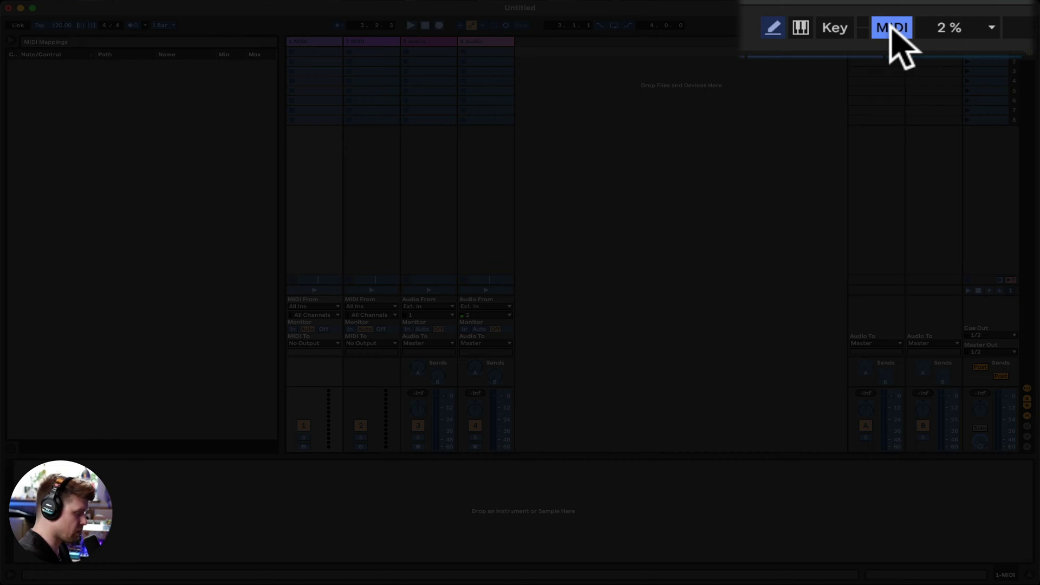
{"action": "left_click", "coordinate": [891, 31]}
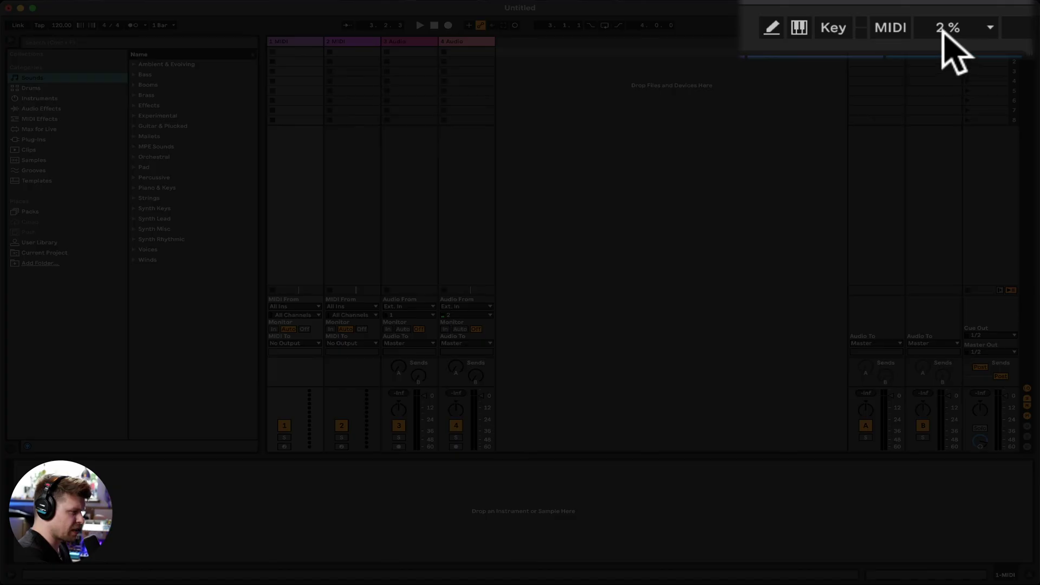
{"action": "left_click", "coordinate": [989, 25]}
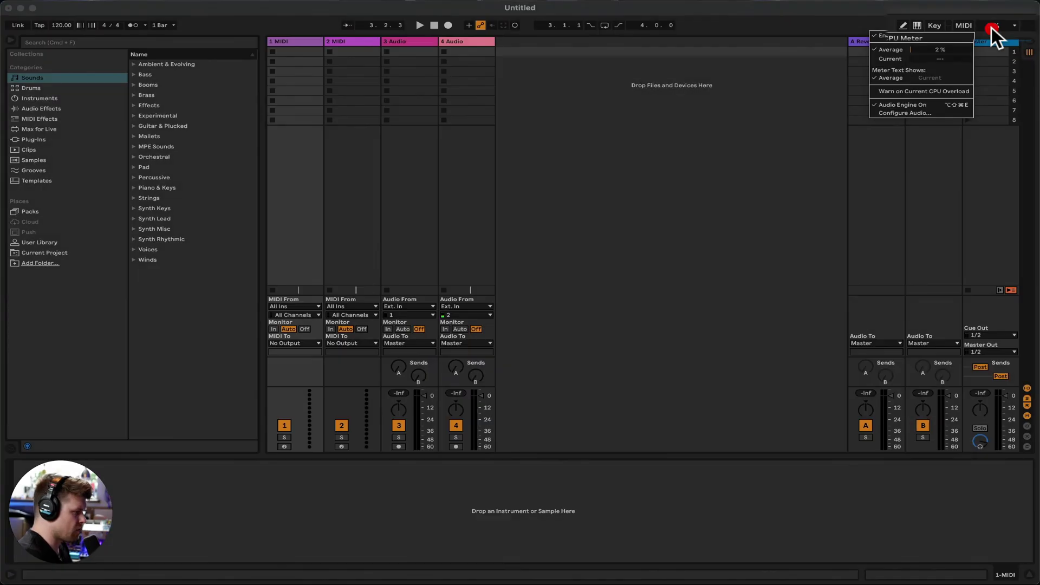
{"action": "left_click", "coordinate": [931, 103]}
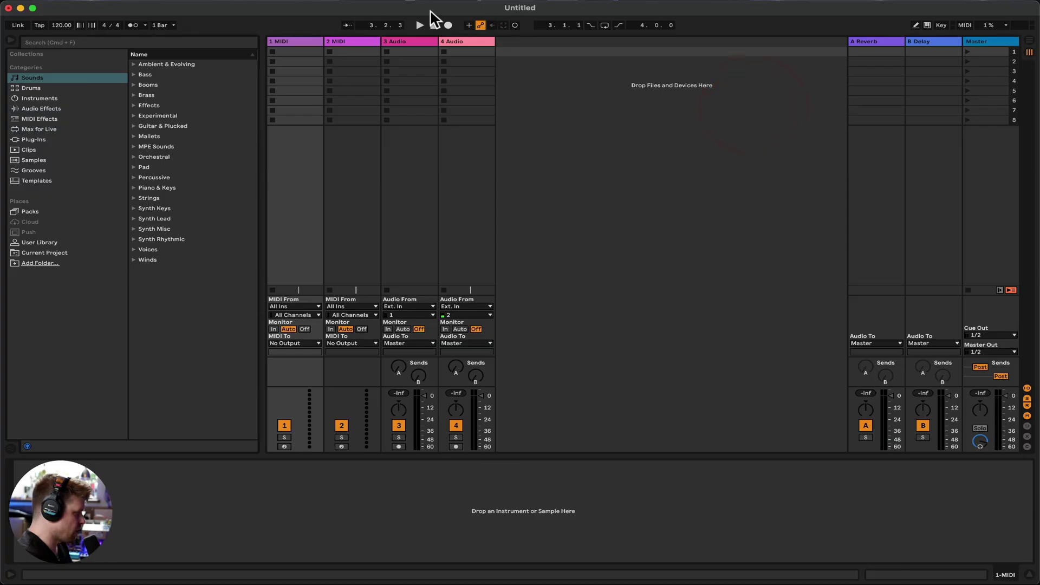
{"action": "left_click", "coordinate": [11, 41]}
{"action": "left_click", "coordinate": [11, 42]}
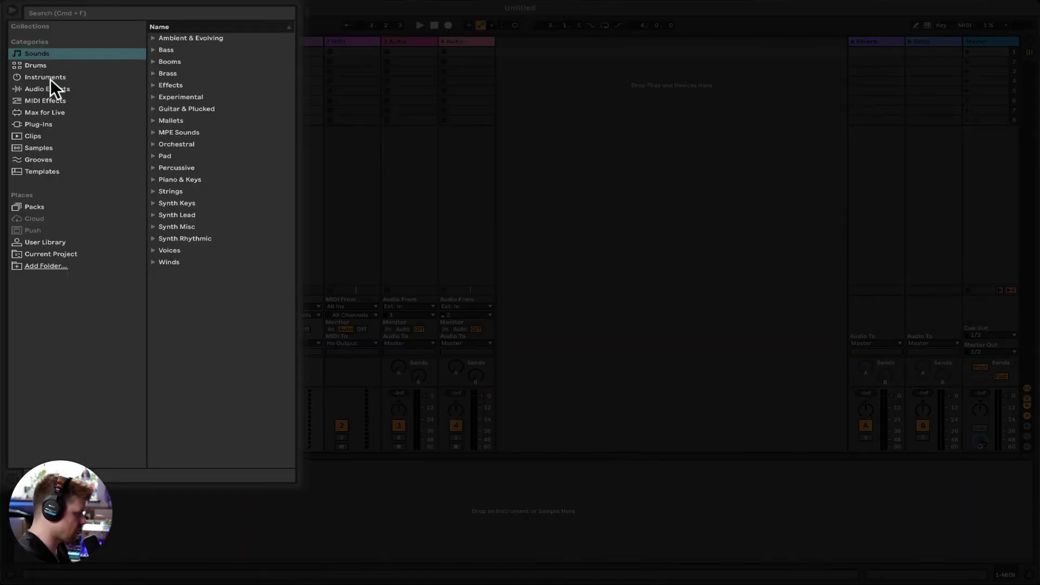
{"action": "left_click", "coordinate": [53, 148]}
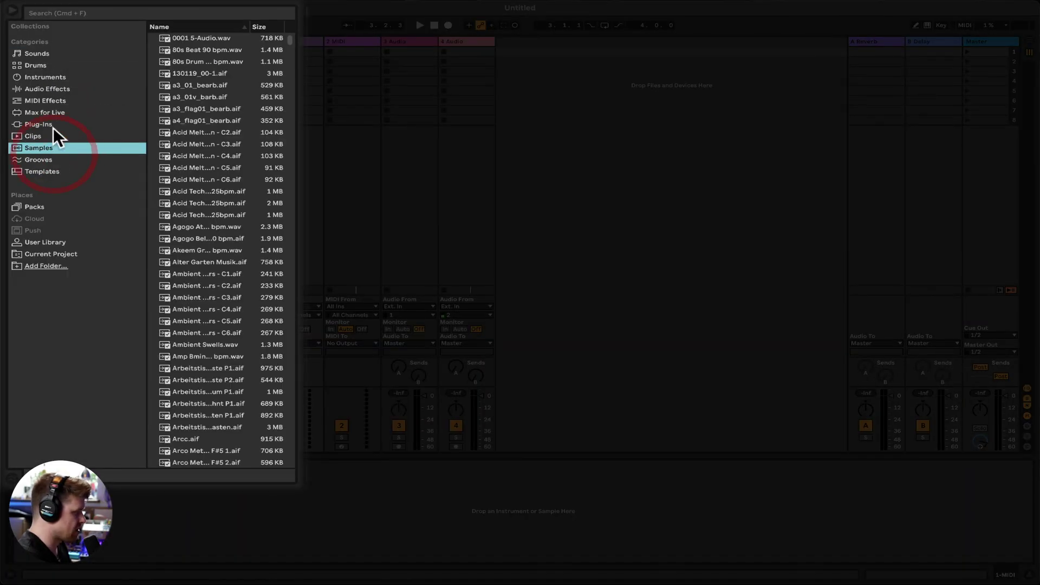
{"action": "left_click", "coordinate": [50, 87]}
{"action": "left_click", "coordinate": [51, 75]}
{"action": "left_click", "coordinate": [48, 64]}
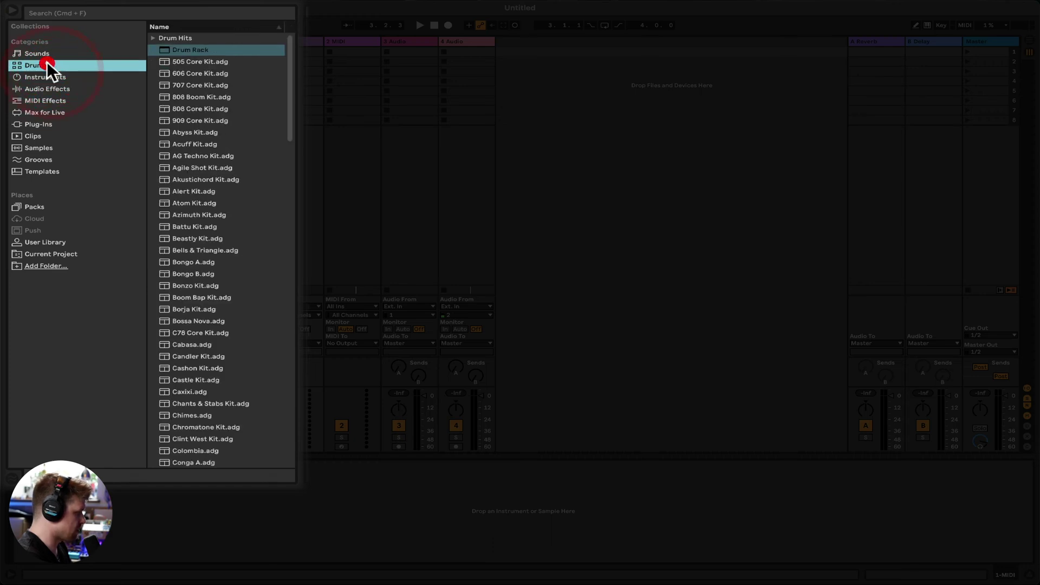
{"action": "left_click", "coordinate": [47, 53]}
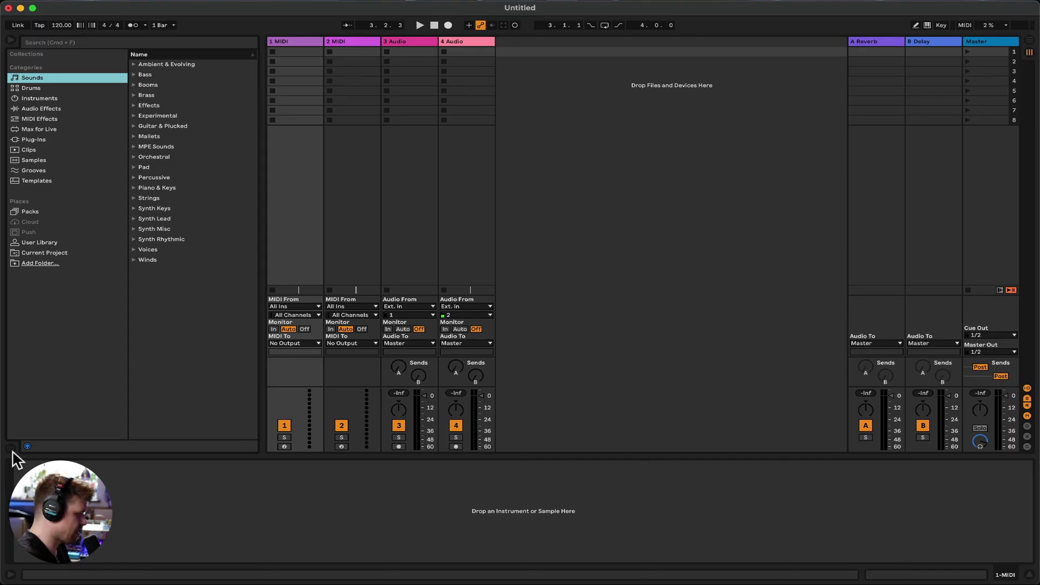
{"action": "left_click", "coordinate": [11, 448]}
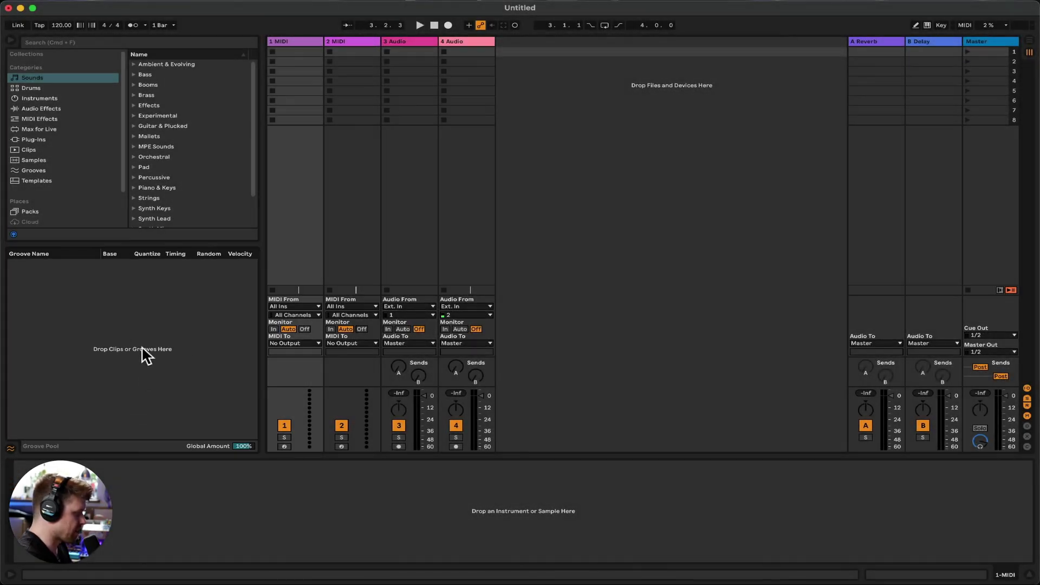
{"action": "left_click", "coordinate": [12, 448]}
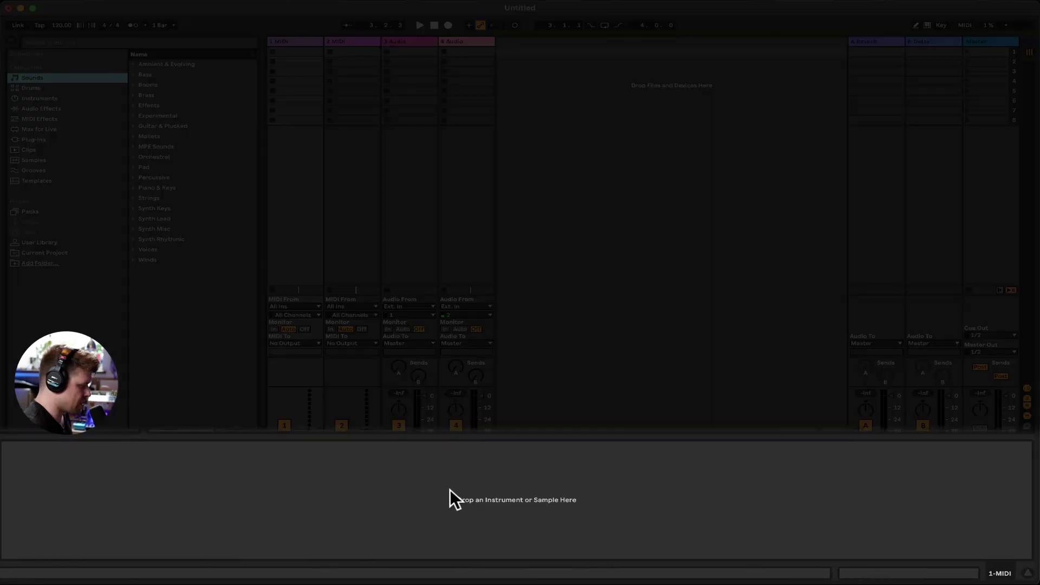
Step: Select the 1 MIDI, 3 Audio and 2 MIDI tracks in turn
{"action": "left_click", "coordinate": [299, 42]}
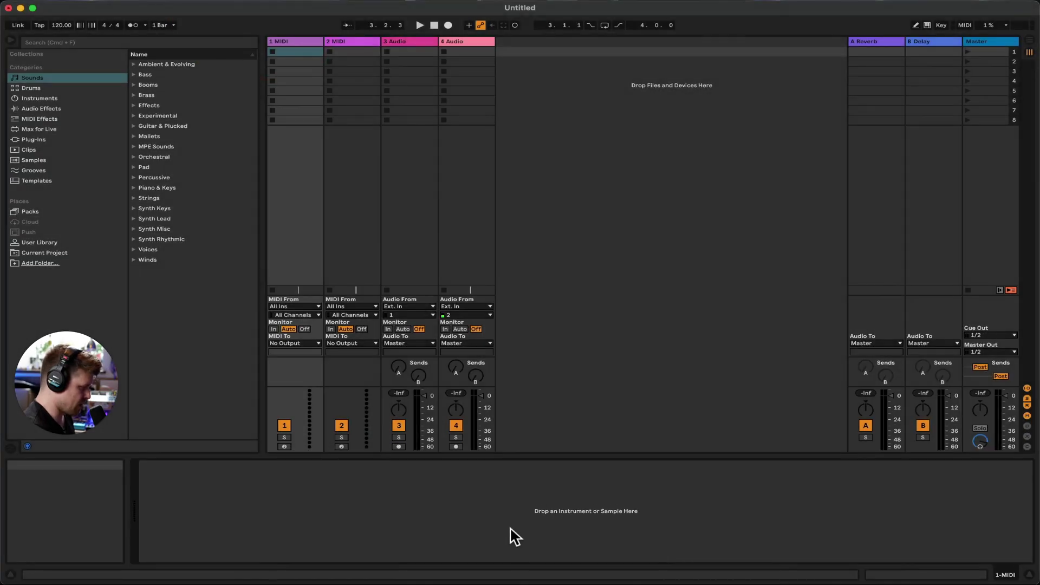
{"action": "left_click", "coordinate": [420, 40]}
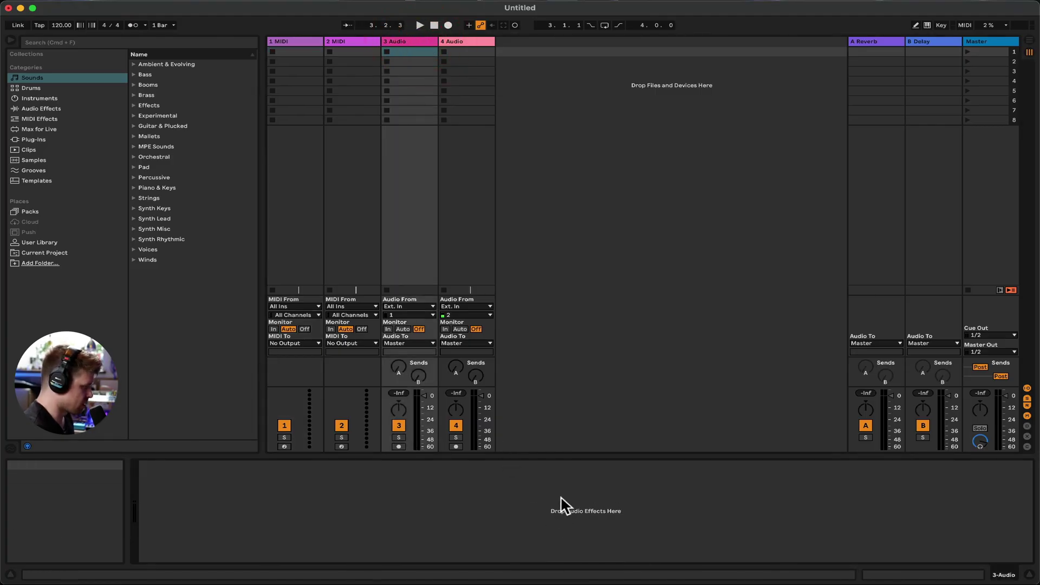
{"action": "left_click", "coordinate": [350, 51]}
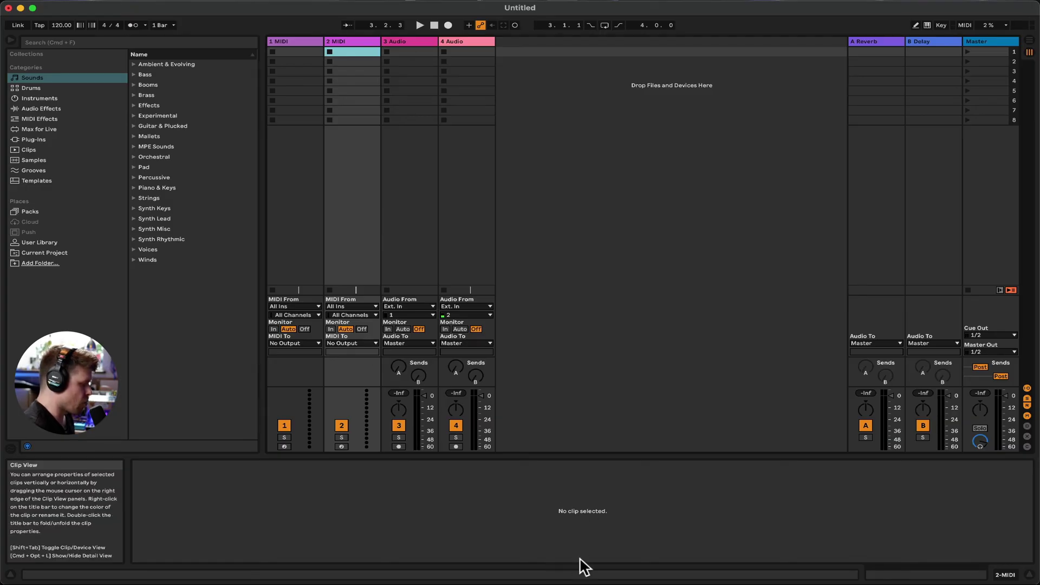
Step: Toggle the Detail View off and on twice, leaving it and the Info View showing
{"action": "left_click", "coordinate": [1030, 577]}
{"action": "left_click", "coordinate": [1030, 577]}
{"action": "left_click", "coordinate": [1030, 577]}
{"action": "left_click", "coordinate": [1030, 578]}
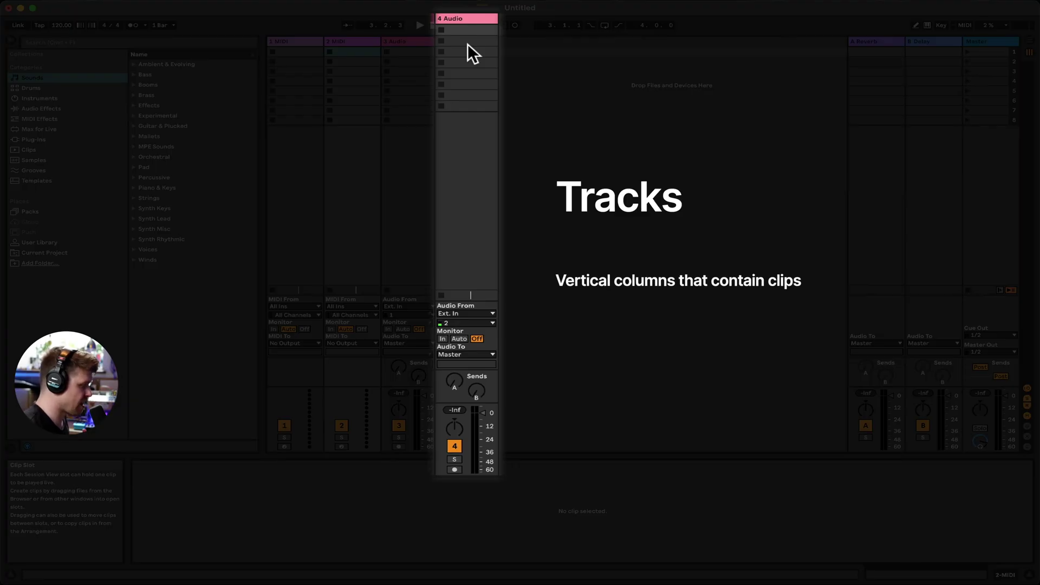
Step: Widen the Master track to reveal scene tempo and signature, then launch scene 1
{"action": "left_click", "coordinate": [464, 53]}
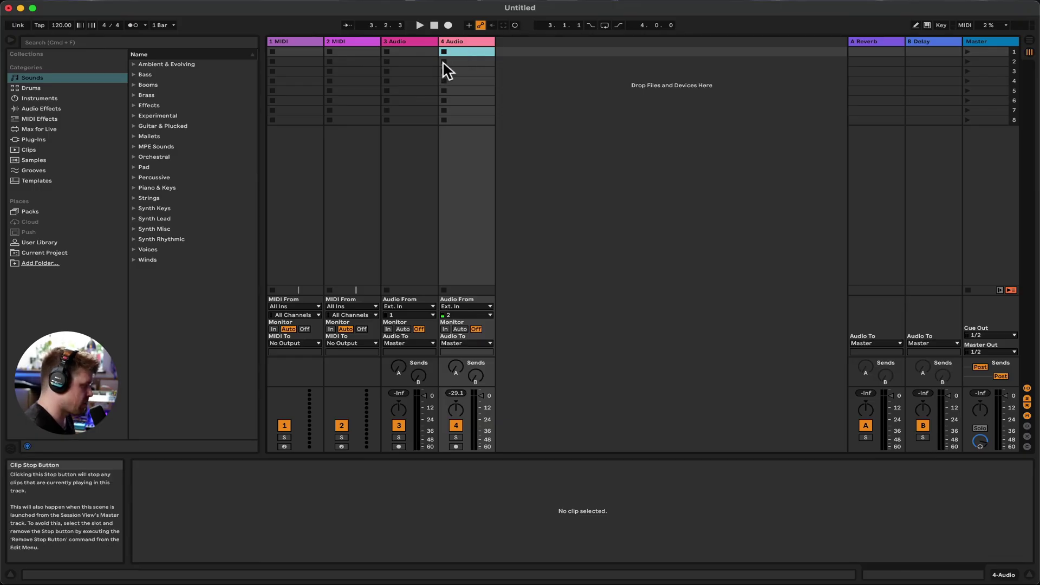
{"action": "left_click", "coordinate": [467, 53]}
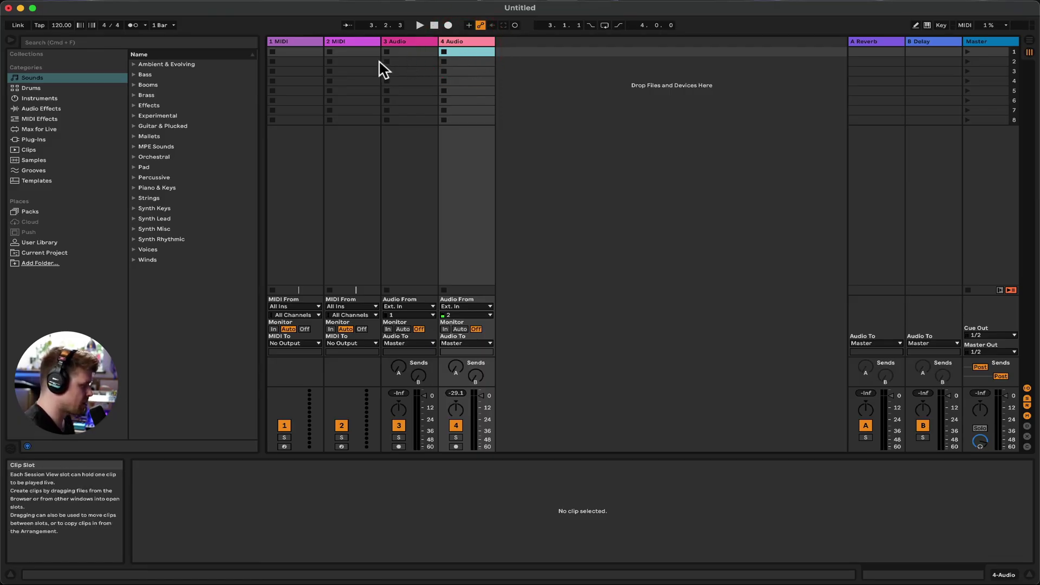
{"action": "left_click_drag", "start_coordinate": [966, 44], "coordinate": [810, 50]}
{"action": "left_click", "coordinate": [879, 51]}
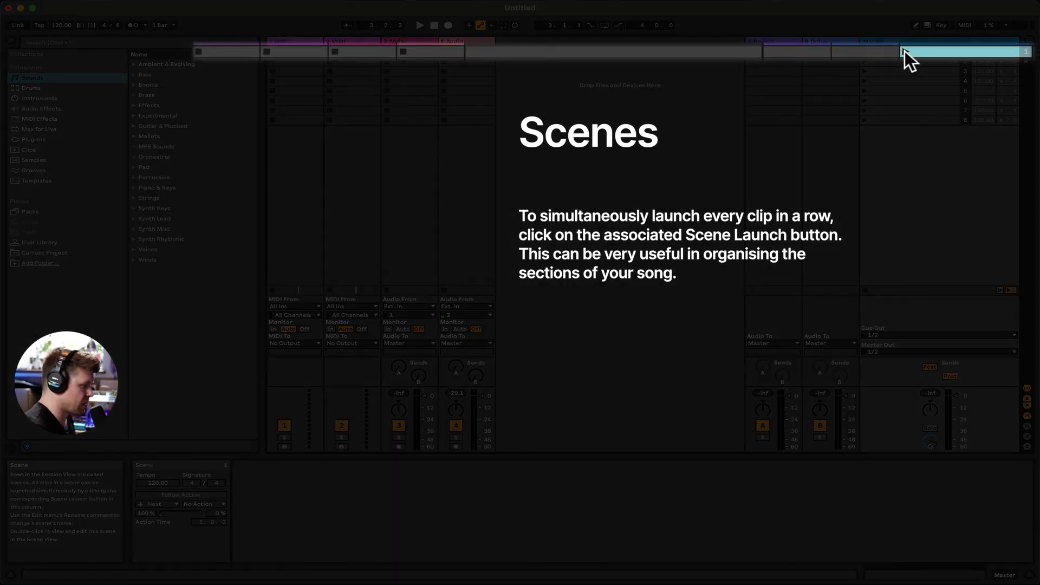
{"action": "left_click", "coordinate": [867, 51]}
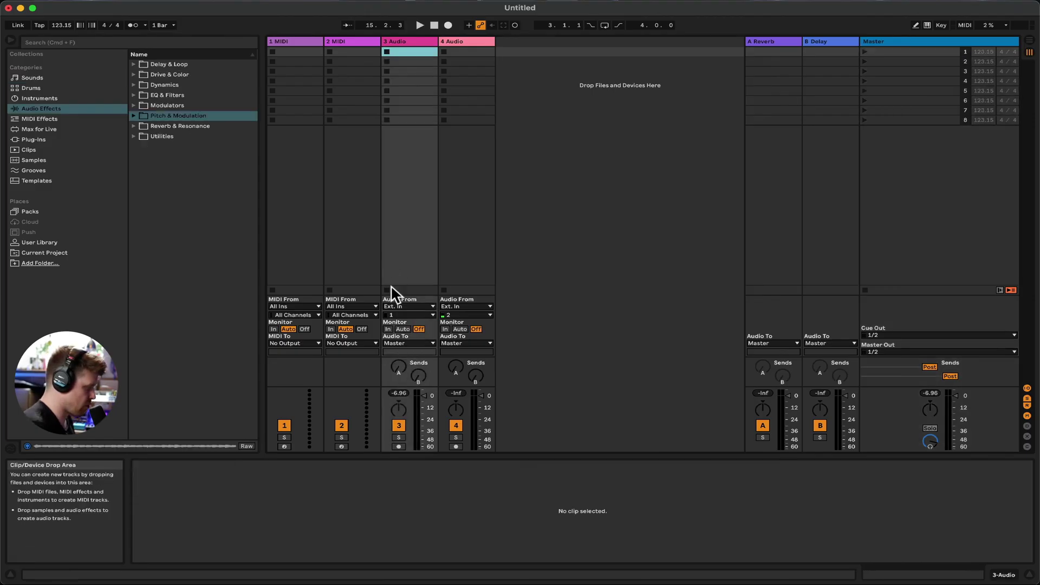
{"action": "left_click", "coordinate": [403, 305]}
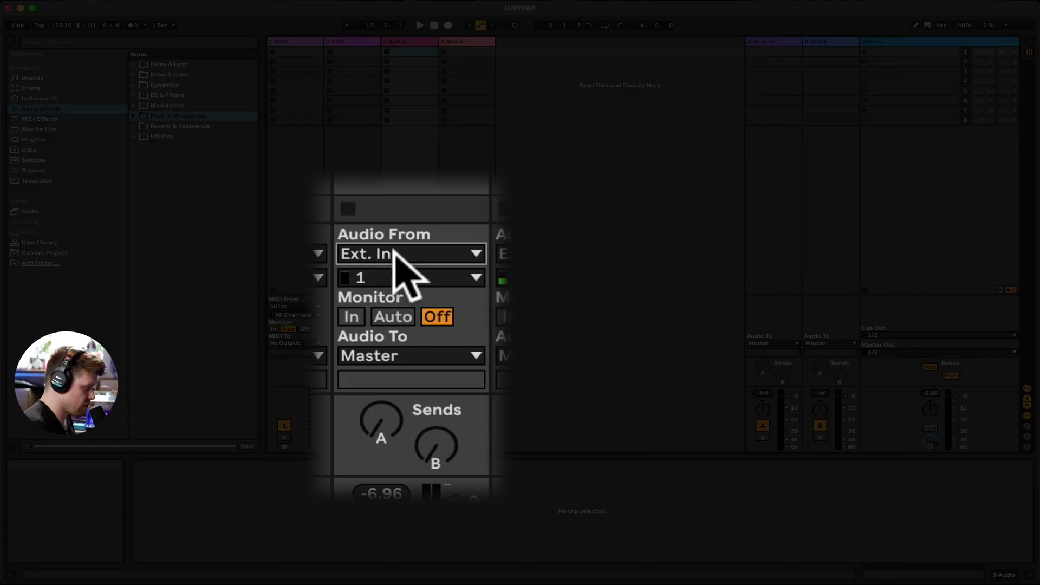
{"action": "left_click", "coordinate": [404, 305]}
{"action": "left_click", "coordinate": [404, 305]}
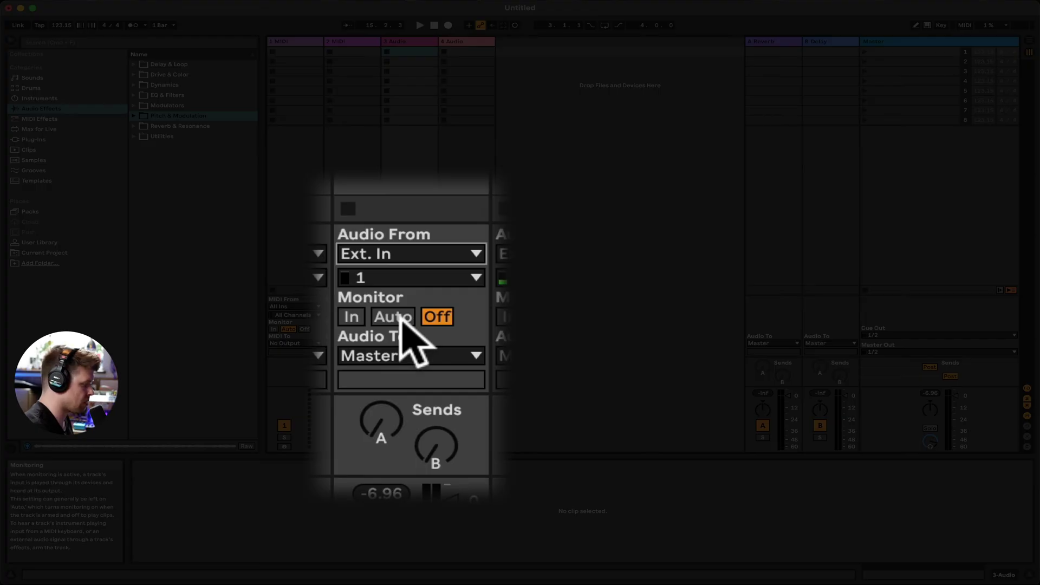
{"action": "left_click_drag", "start_coordinate": [399, 369], "coordinate": [398, 357]}
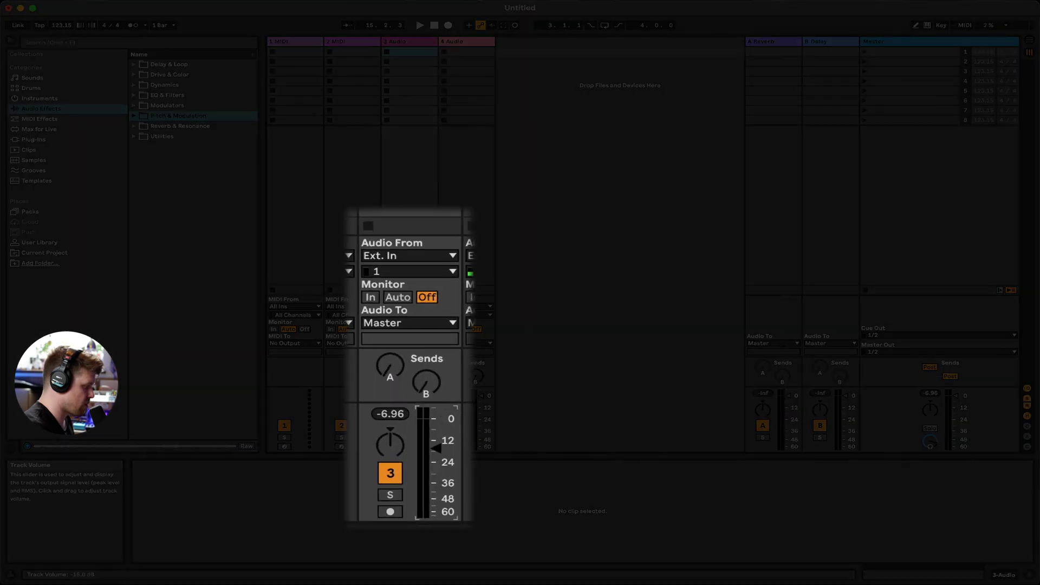
Step: Raise track 3's Reverb send, set its volume to 0 dB and pan it 23L
{"action": "mouse_move", "coordinate": [424, 411]}
{"action": "left_mouse_down"}
{"action": "mouse_move", "coordinate": [425, 431]}
{"action": "mouse_move", "coordinate": [424, 392]}
{"action": "mouse_move", "coordinate": [424, 409]}
{"action": "left_mouse_up"}
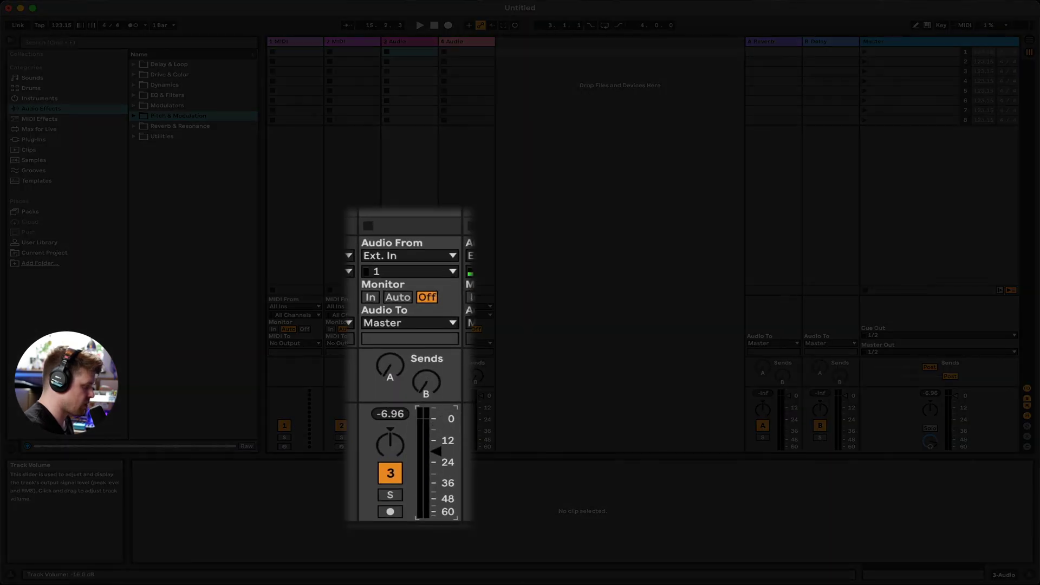
{"action": "left_click_drag", "start_coordinate": [436, 452], "coordinate": [438, 420]}
{"action": "mouse_move", "coordinate": [390, 445]}
{"action": "left_mouse_down"}
{"action": "mouse_move", "coordinate": [390, 460]}
{"action": "mouse_move", "coordinate": [390, 448]}
{"action": "left_mouse_up"}
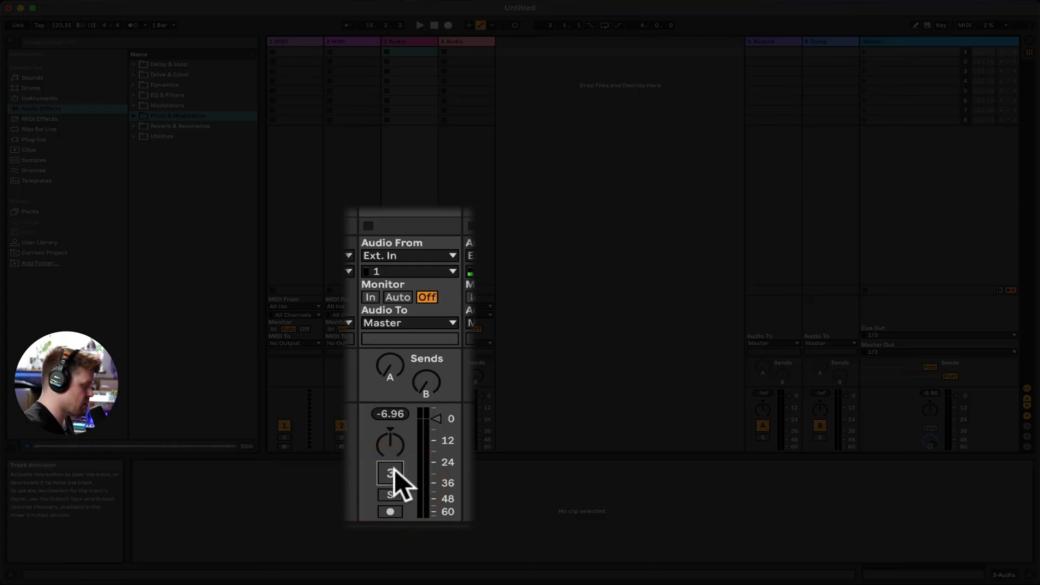
Step: Toggle track 3's Activator and Solo off and back, then arm it for recording
{"action": "left_click", "coordinate": [394, 471]}
{"action": "left_click", "coordinate": [394, 472]}
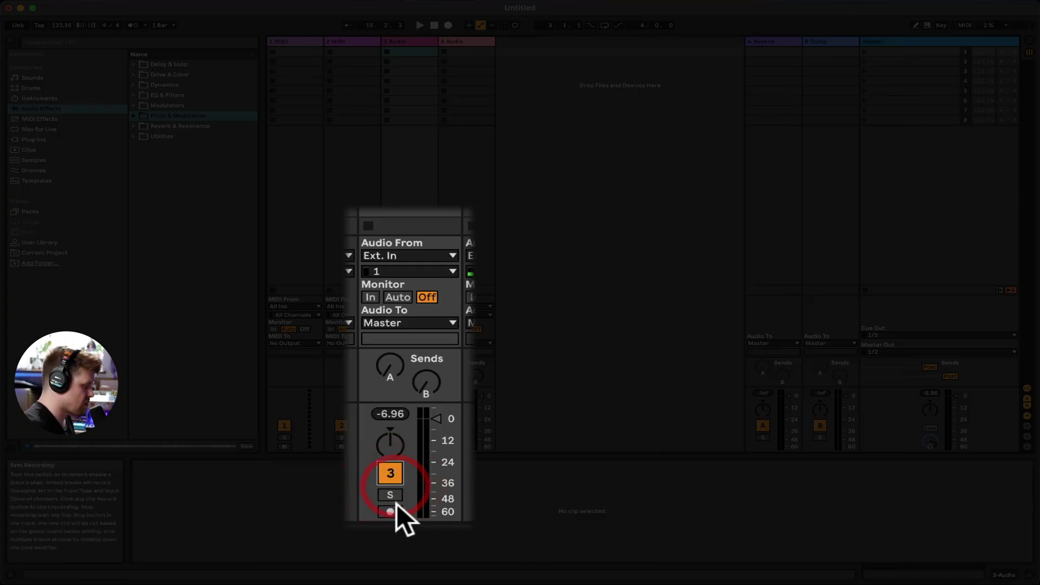
{"action": "left_click", "coordinate": [392, 494]}
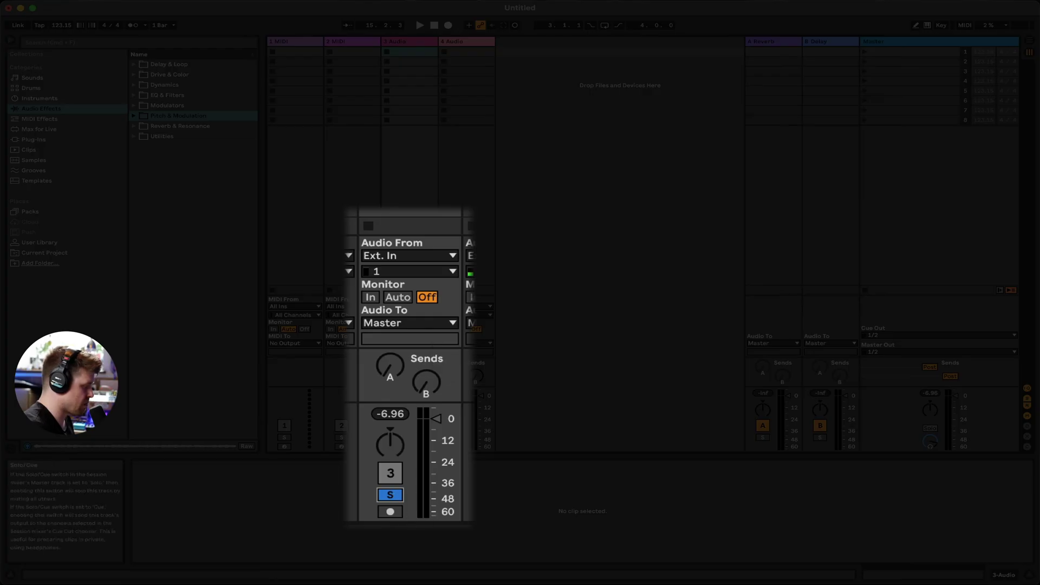
{"action": "left_click", "coordinate": [390, 496]}
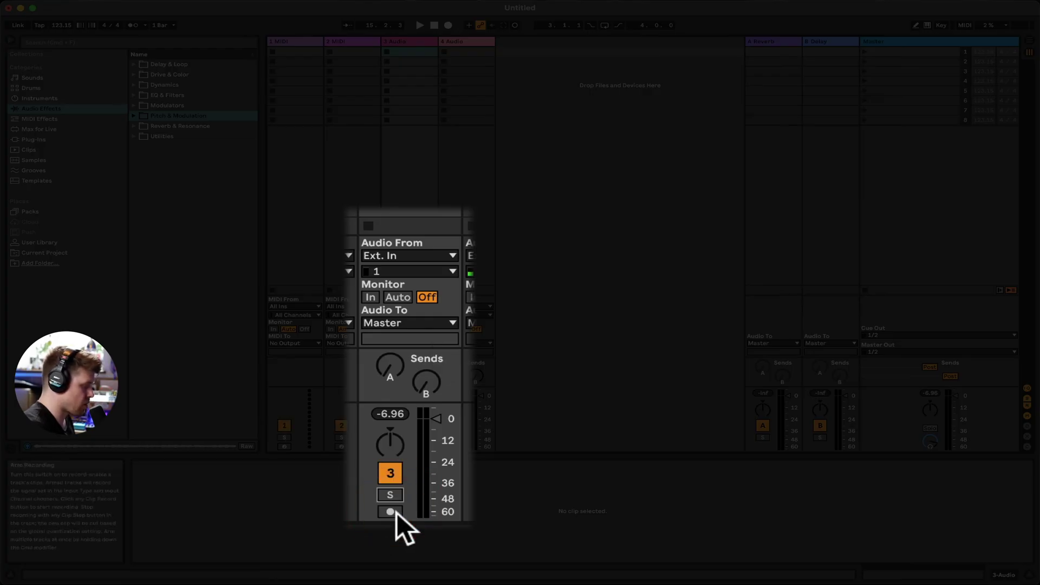
{"action": "left_click", "coordinate": [396, 512]}
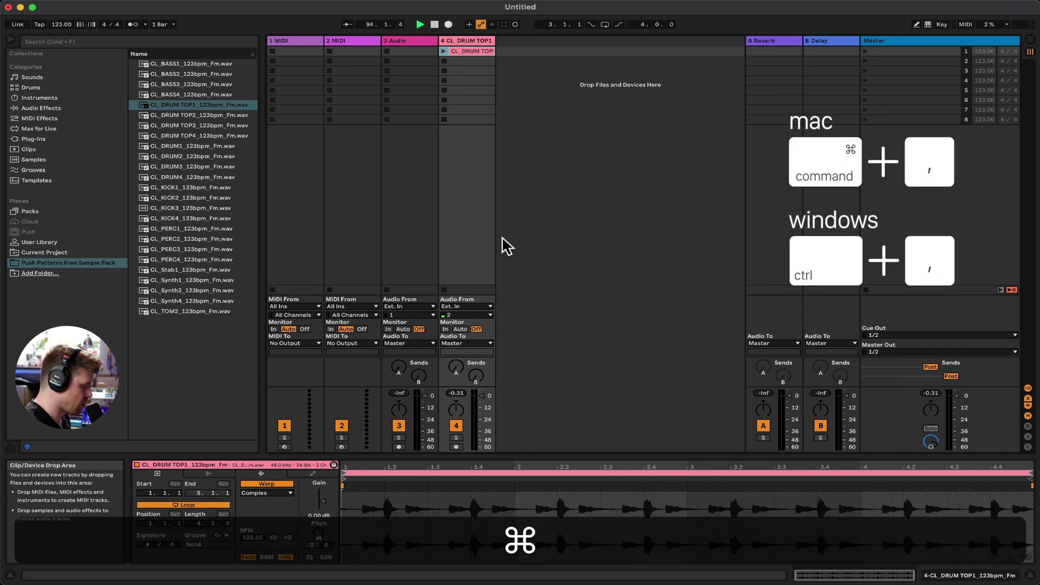
Step: Open Preferences with Cmd+, and show the Audio page: CoreAudio, 48000 Hz, 128-sample buffer
{"action": "key", "text": "super+comma"}
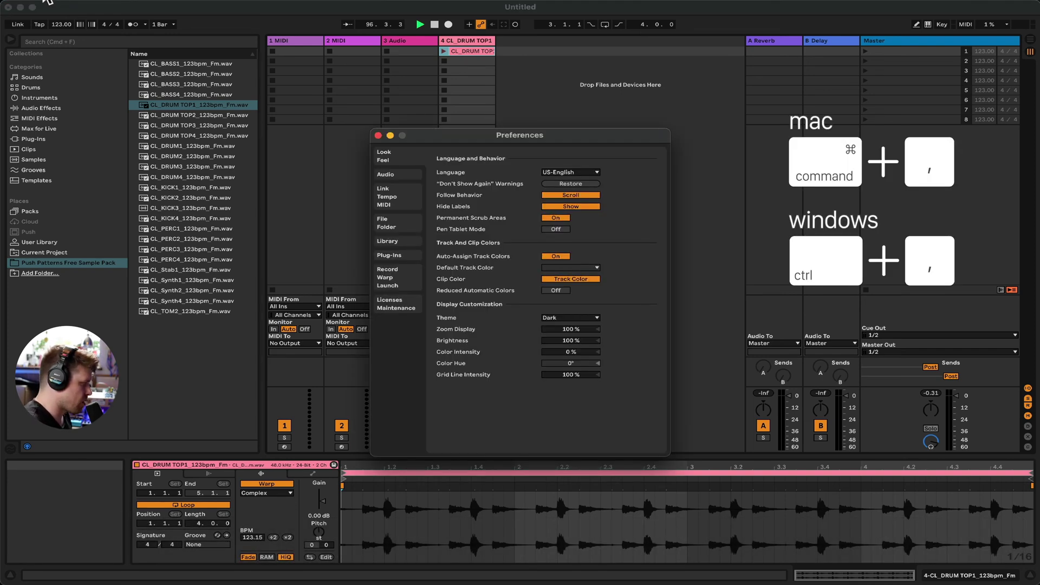
{"action": "left_click", "coordinate": [46, 2]}
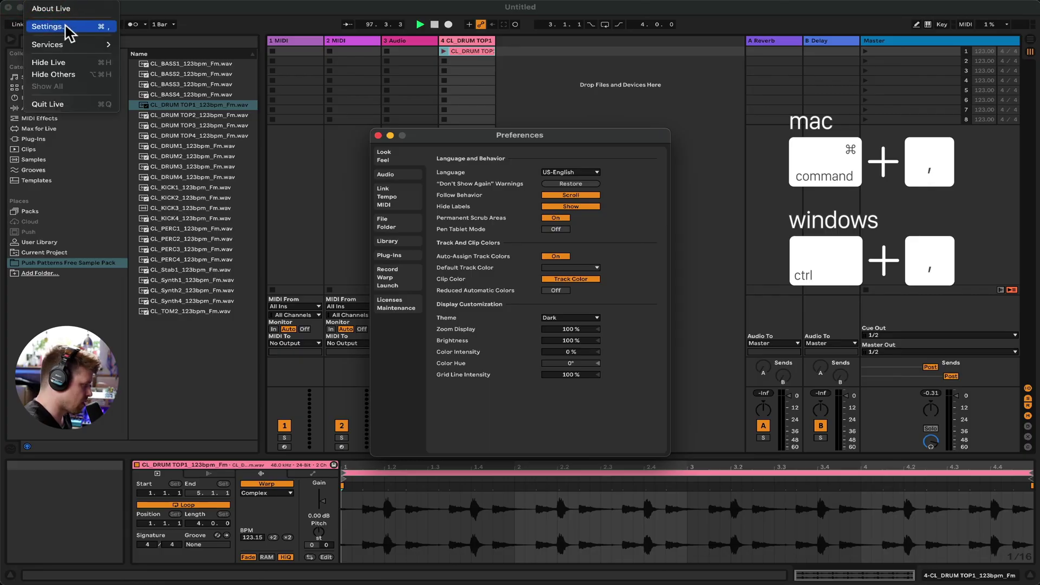
{"action": "mouse_move", "coordinate": [185, 2]}
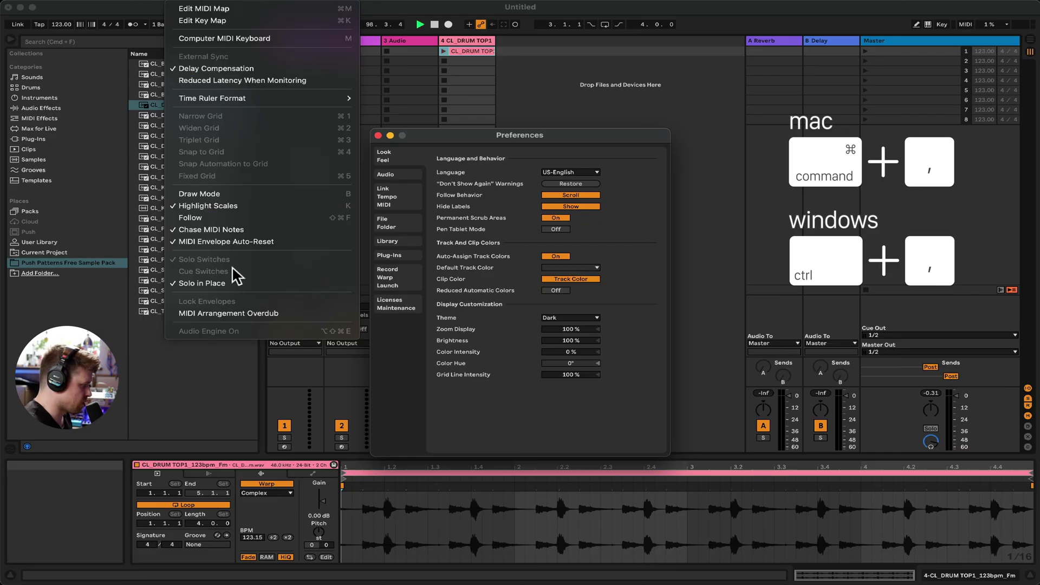
{"action": "left_click", "coordinate": [600, 109]}
{"action": "left_click", "coordinate": [385, 175]}
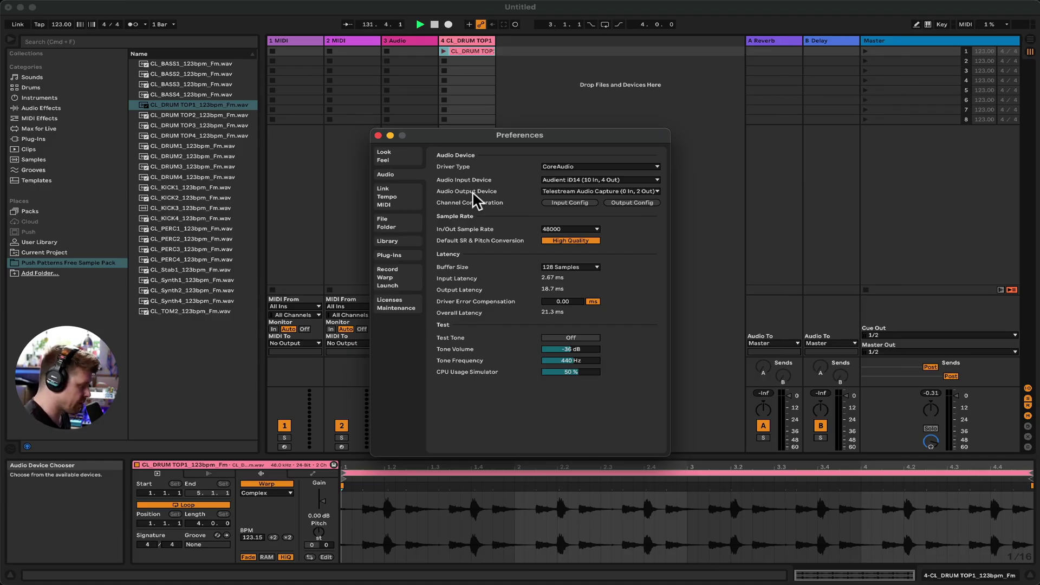
Step: Check the Audio Output Device list, keep Telestream Audio Capture, and close Preferences
{"action": "left_click", "coordinate": [554, 193]}
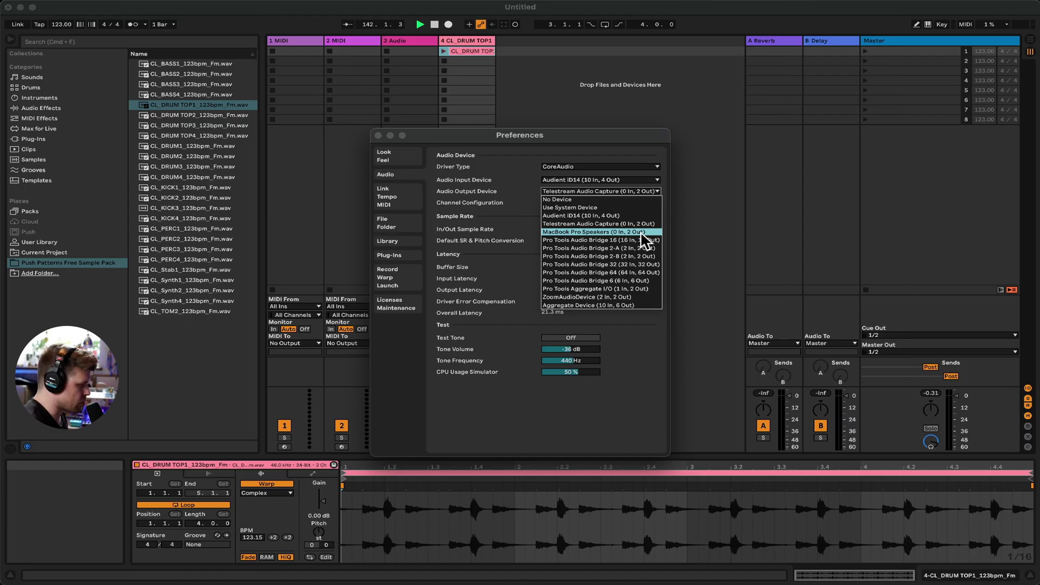
{"action": "left_click", "coordinate": [494, 204]}
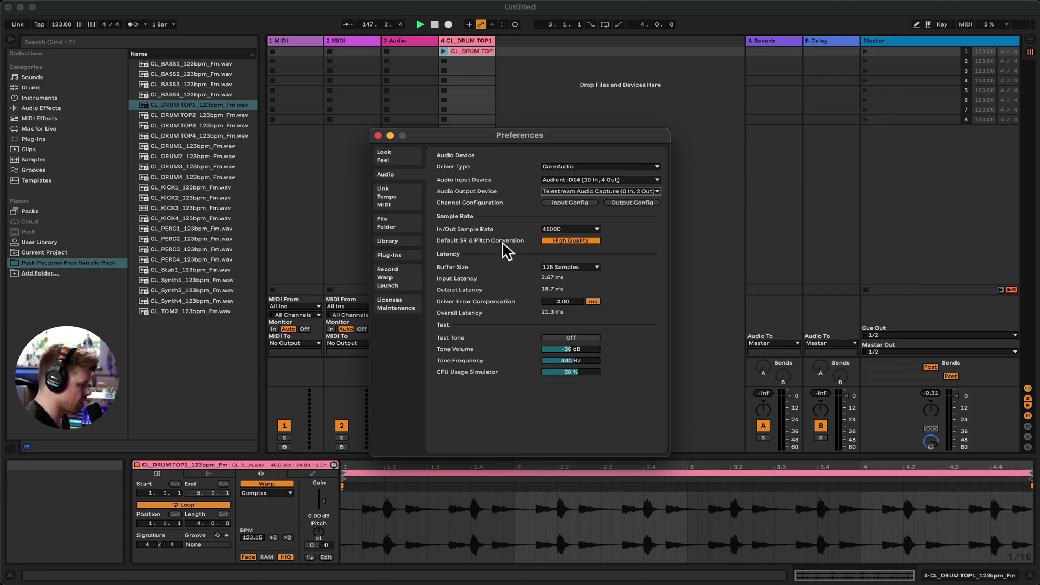
{"action": "left_click", "coordinate": [378, 135]}
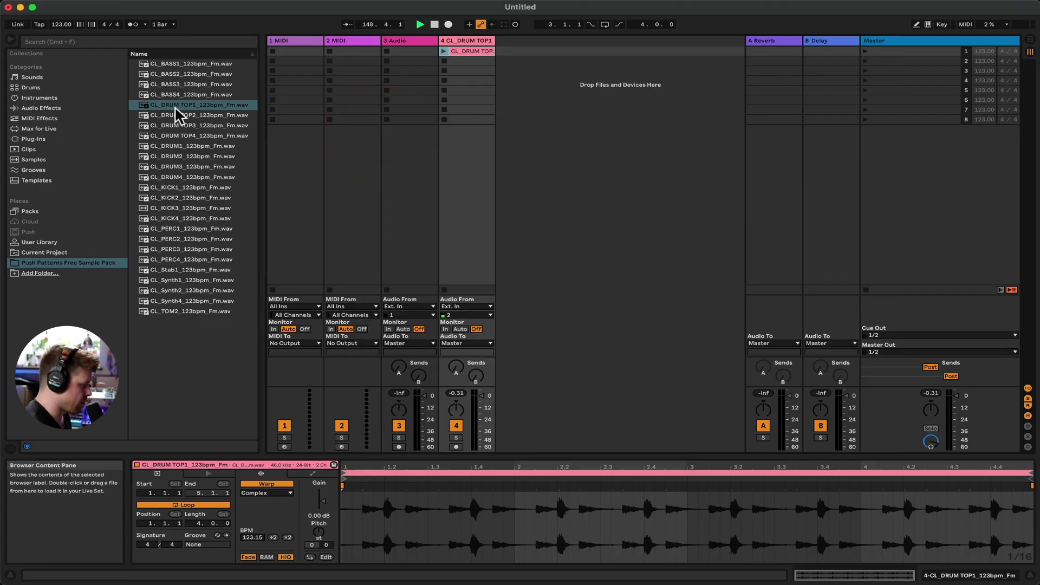
Step: Preview the CL_DRUM TOP2 and CL_DRUM TOP4 loops in the browser
{"action": "left_click", "coordinate": [185, 116]}
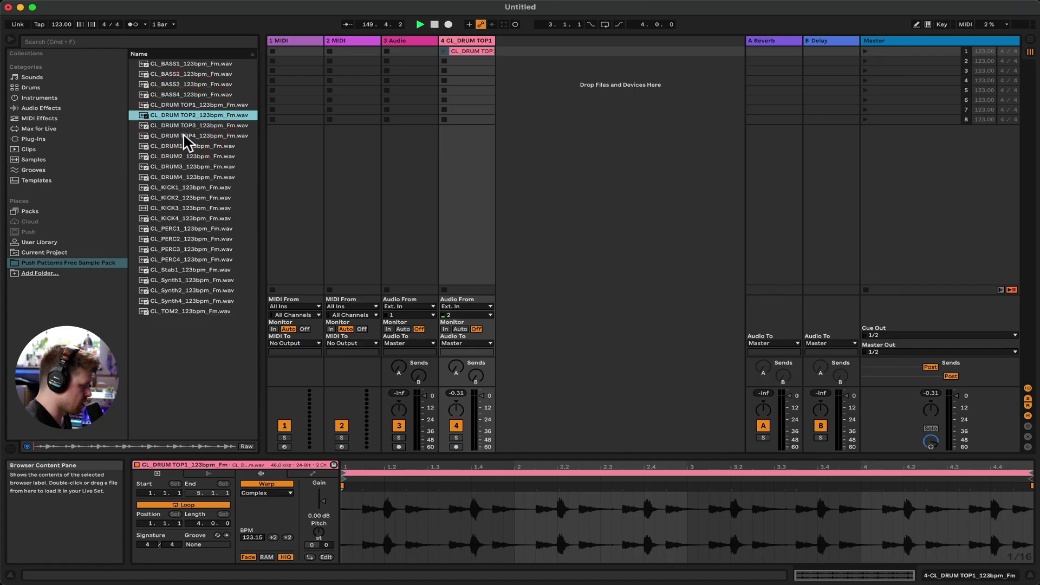
{"action": "left_click", "coordinate": [186, 137]}
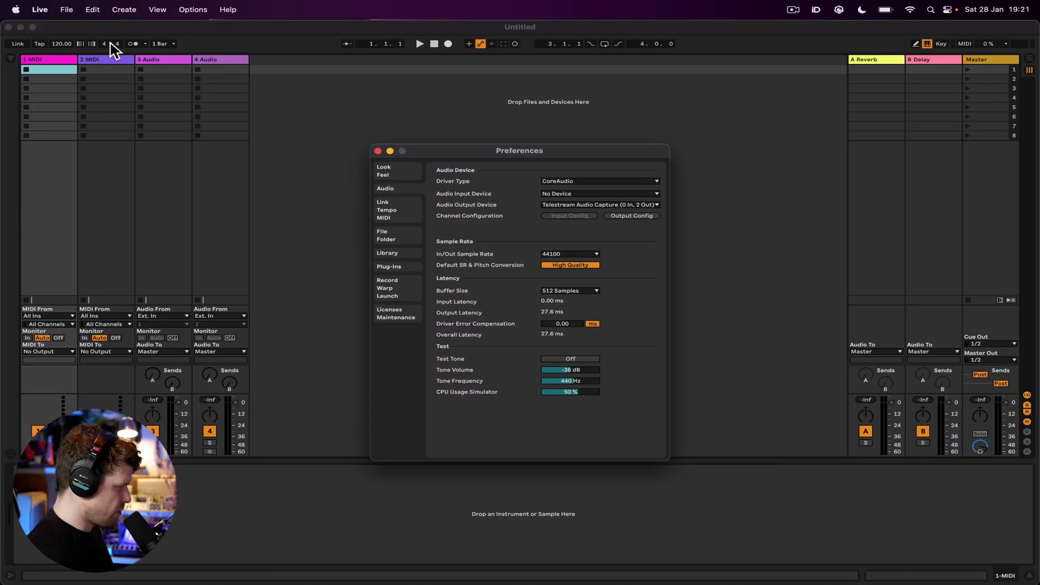
Step: Open Preferences from the Live menu and go to the Plug-Ins page
{"action": "left_click", "coordinate": [41, 9]}
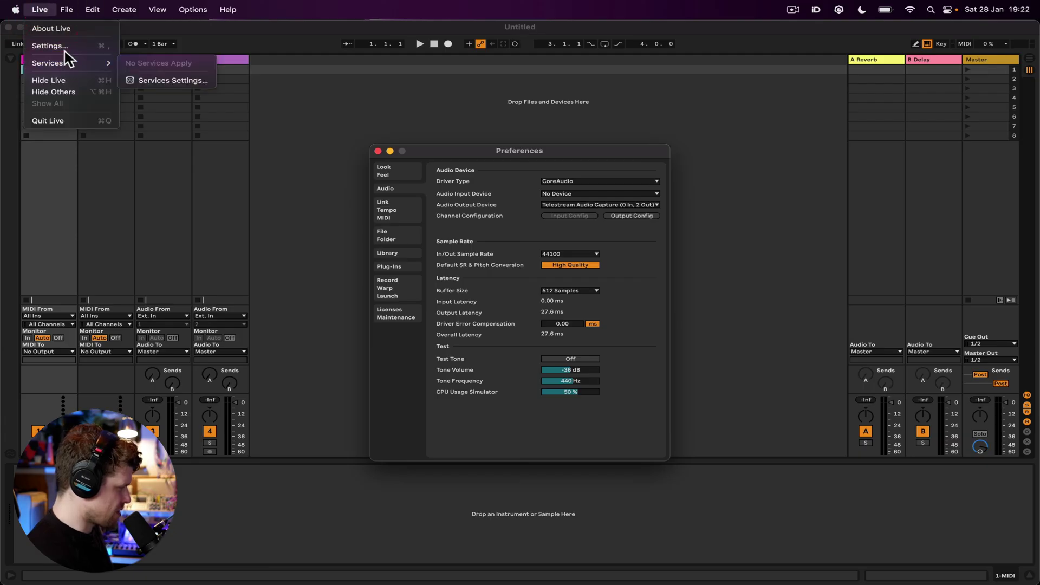
{"action": "left_click", "coordinate": [195, 9]}
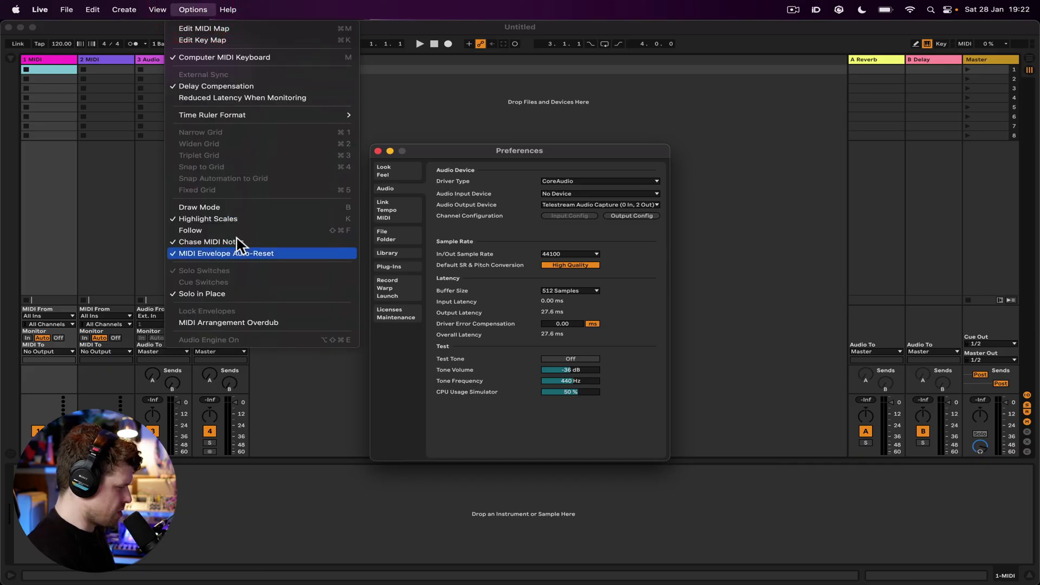
{"action": "left_click", "coordinate": [449, 110]}
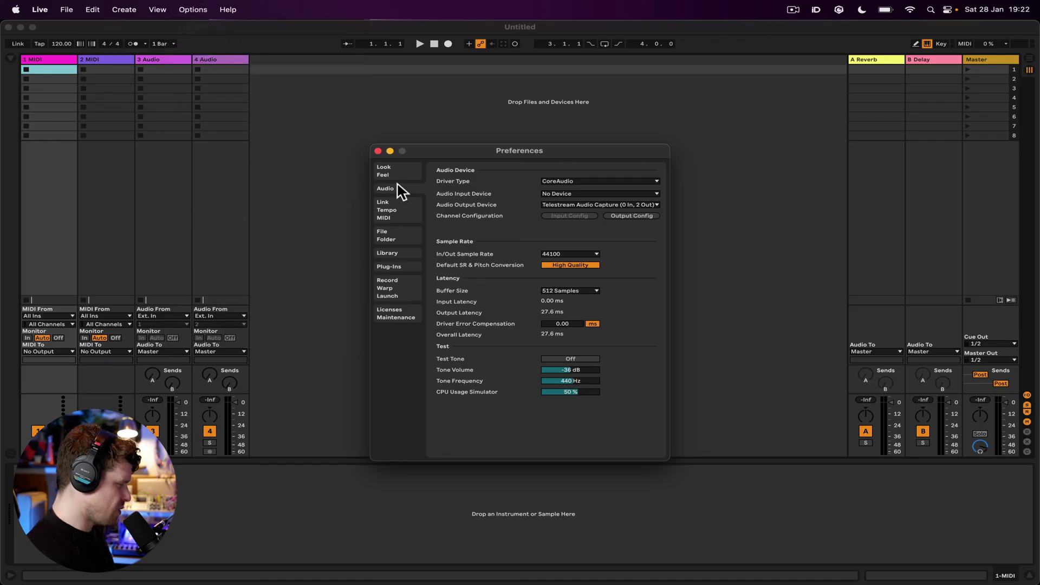
{"action": "left_click", "coordinate": [399, 267]}
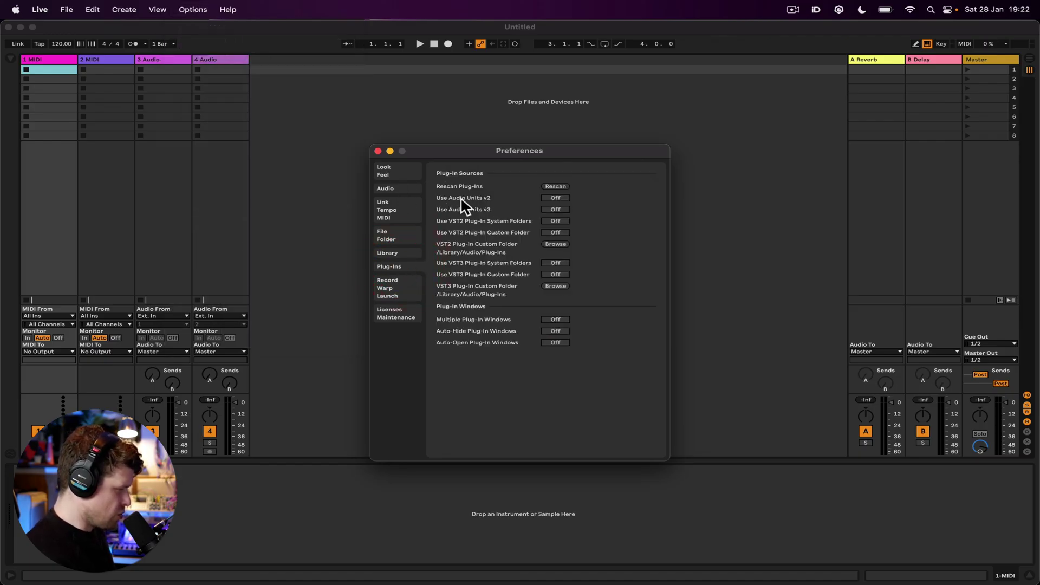
Step: Turn on Audio Units v2, v3 and VST2 system-folder plug-ins, cancelling the custom VST2 folder browse
{"action": "left_click", "coordinate": [556, 198]}
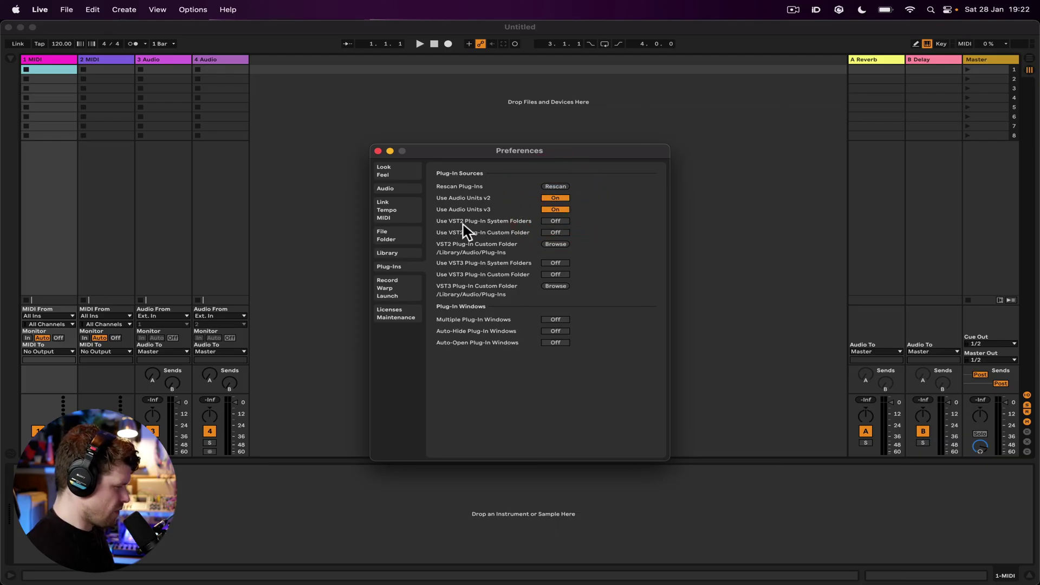
{"action": "left_click", "coordinate": [555, 221]}
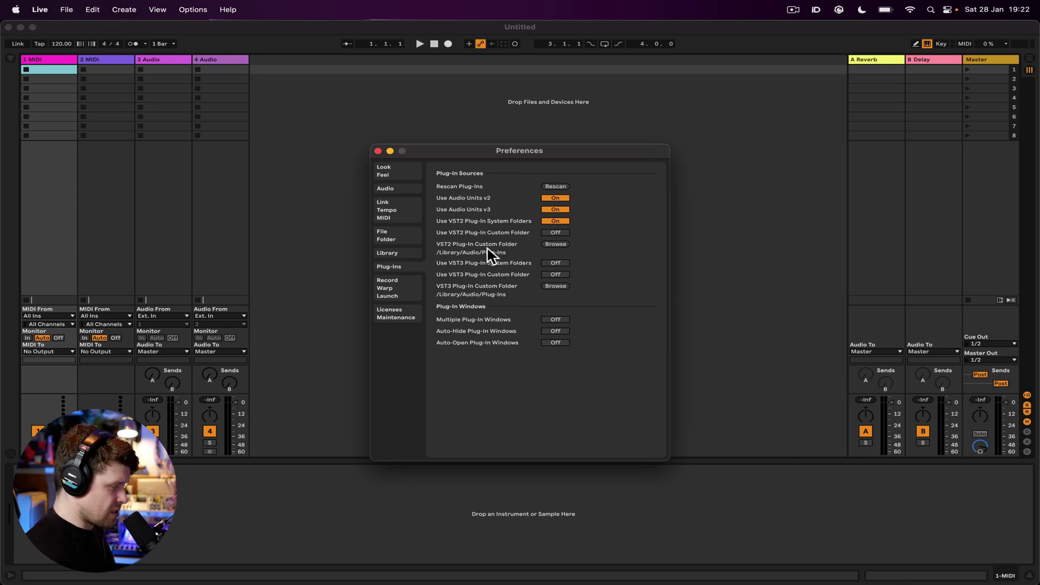
{"action": "left_click", "coordinate": [555, 244]}
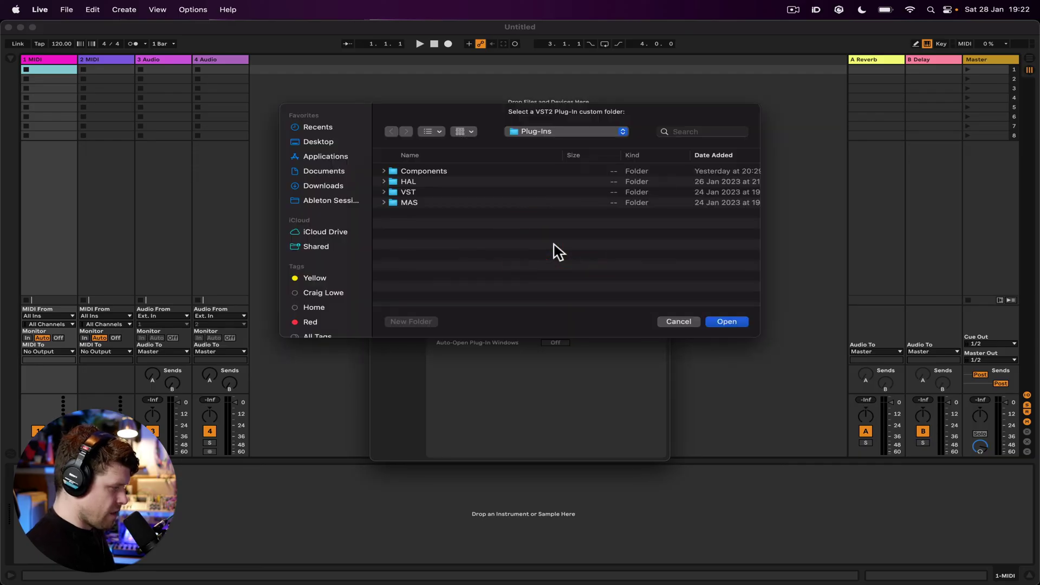
{"action": "left_click", "coordinate": [686, 324]}
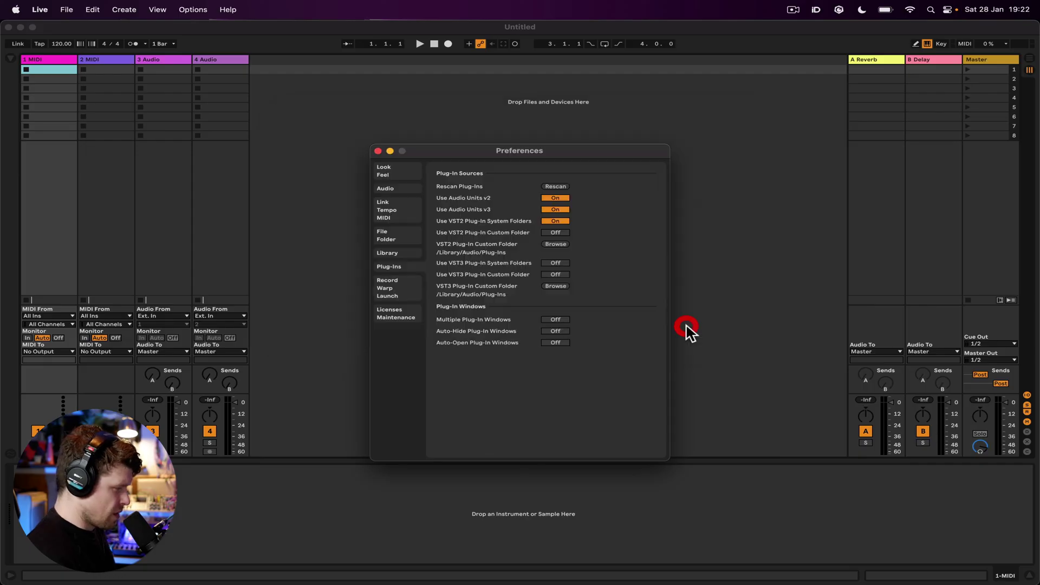
{"action": "left_click", "coordinate": [556, 233]}
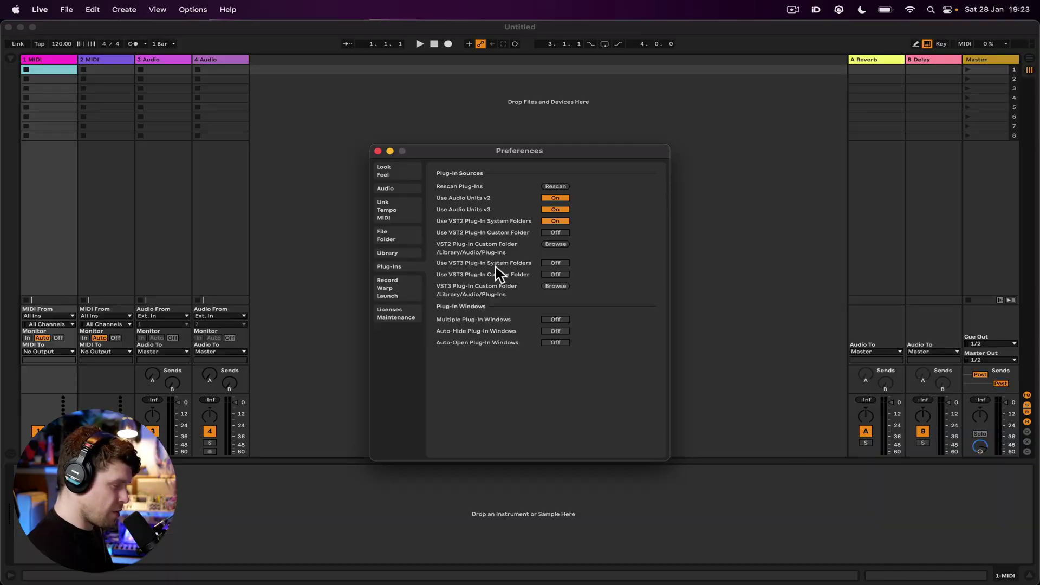
Step: Enable VST3 system-folder plug-ins and Multiple Plug-In Windows, then close Preferences
{"action": "left_click", "coordinate": [556, 264]}
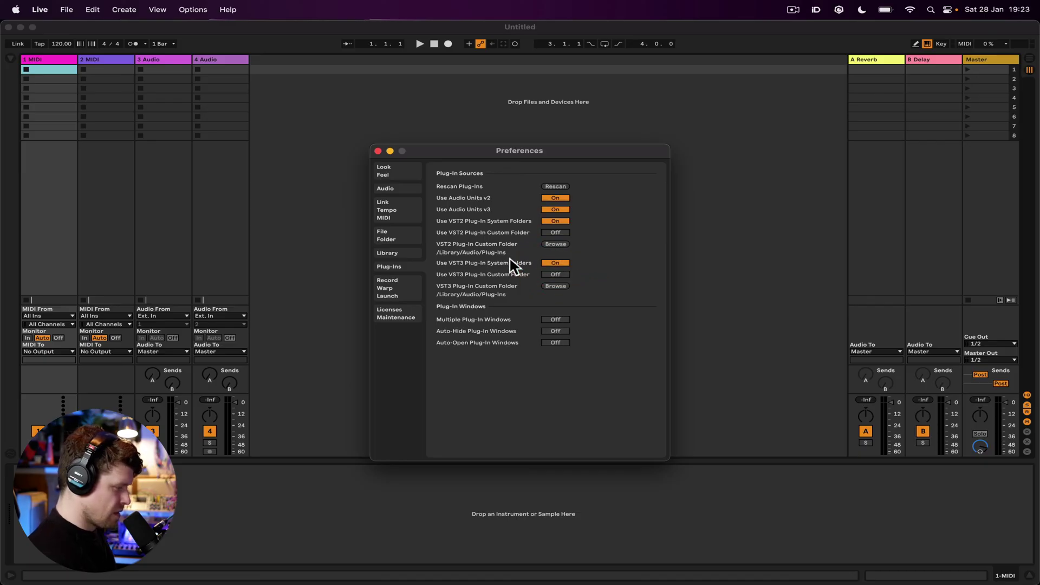
{"action": "left_click", "coordinate": [560, 287]}
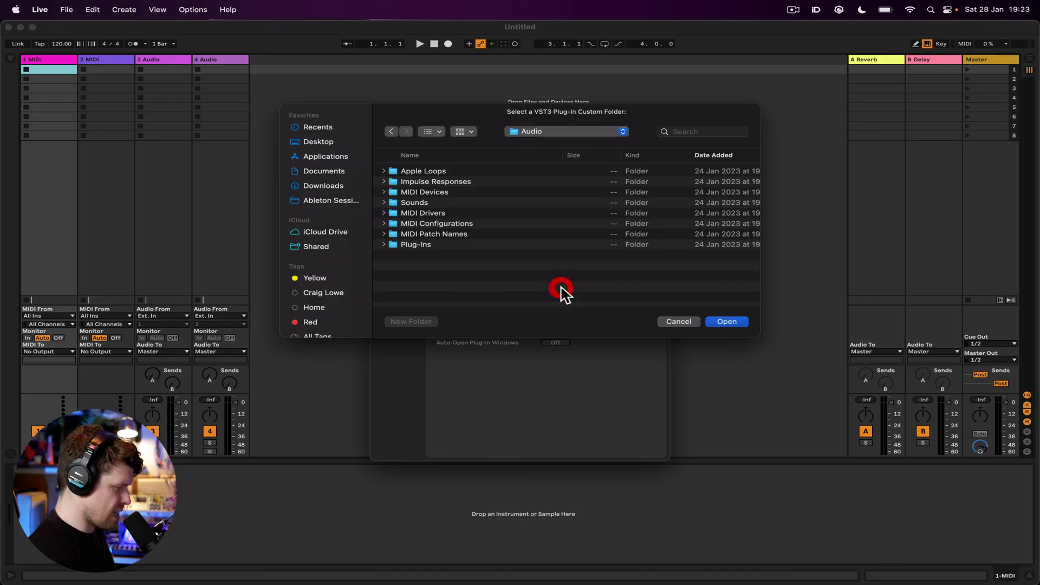
{"action": "left_click", "coordinate": [677, 323]}
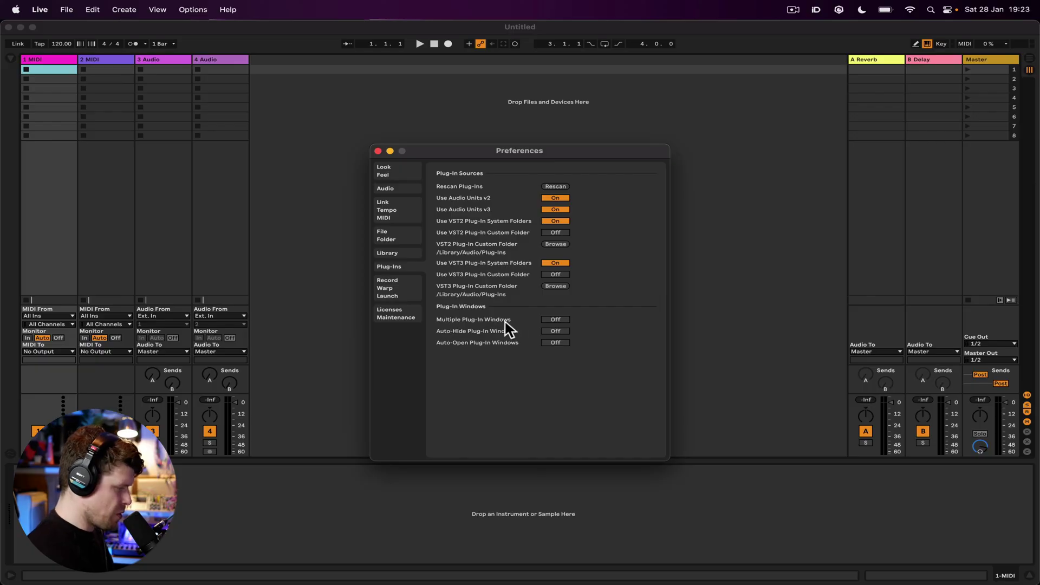
{"action": "left_click", "coordinate": [557, 320]}
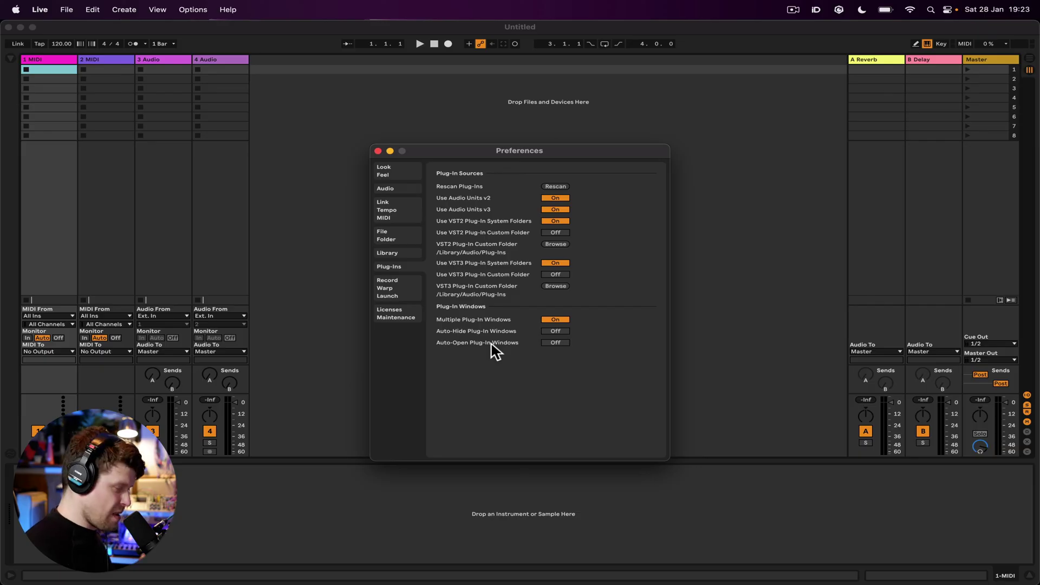
{"action": "left_click", "coordinate": [378, 150]}
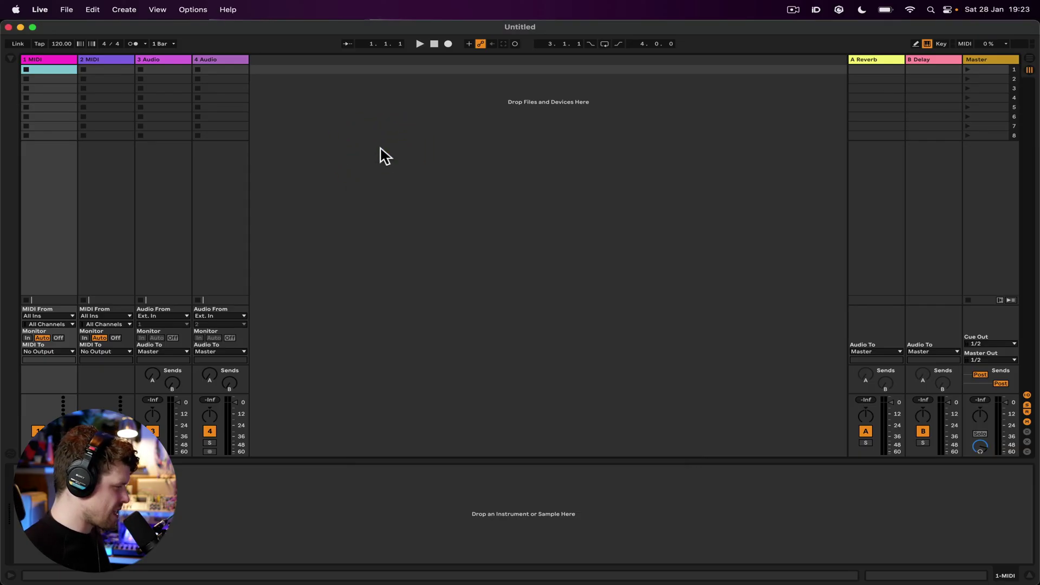
Step: Show the browser's Plug-Ins category and expand AUv2 > Apple to list AUBandpass, AUDelay and more
{"action": "left_click", "coordinate": [10, 58]}
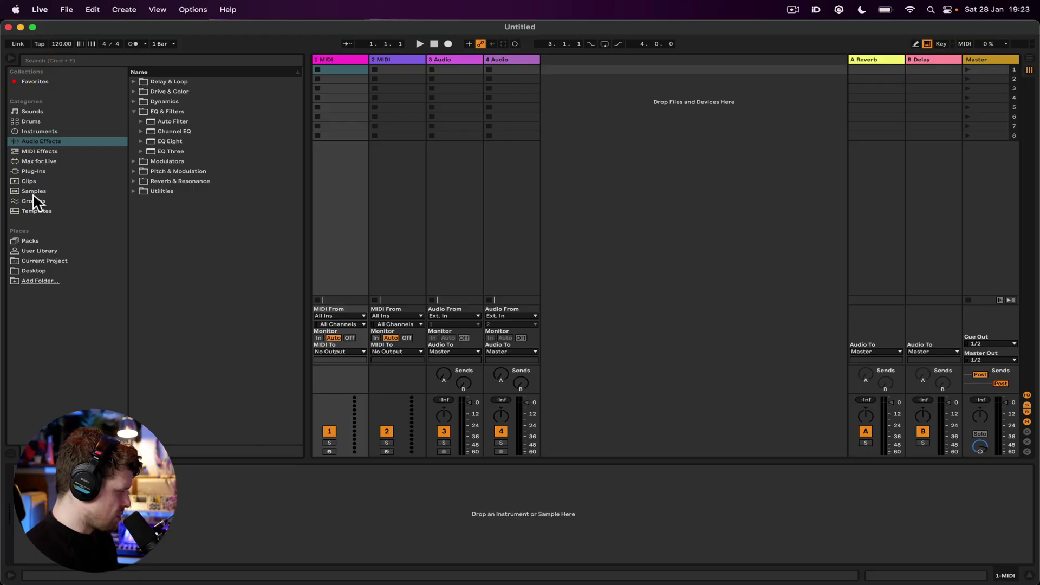
{"action": "left_click", "coordinate": [33, 169]}
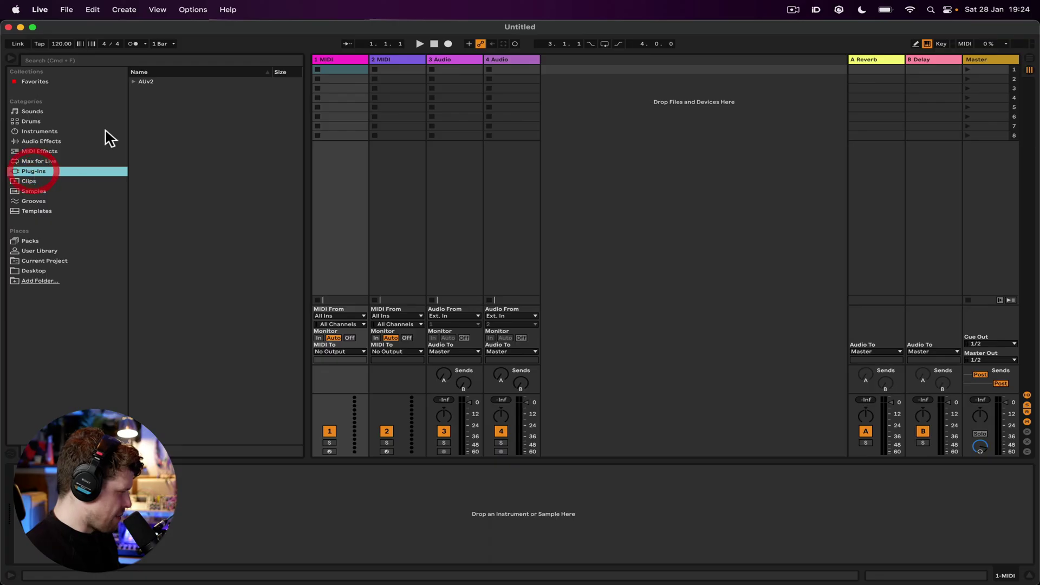
{"action": "left_click", "coordinate": [134, 82]}
{"action": "left_click", "coordinate": [140, 91]}
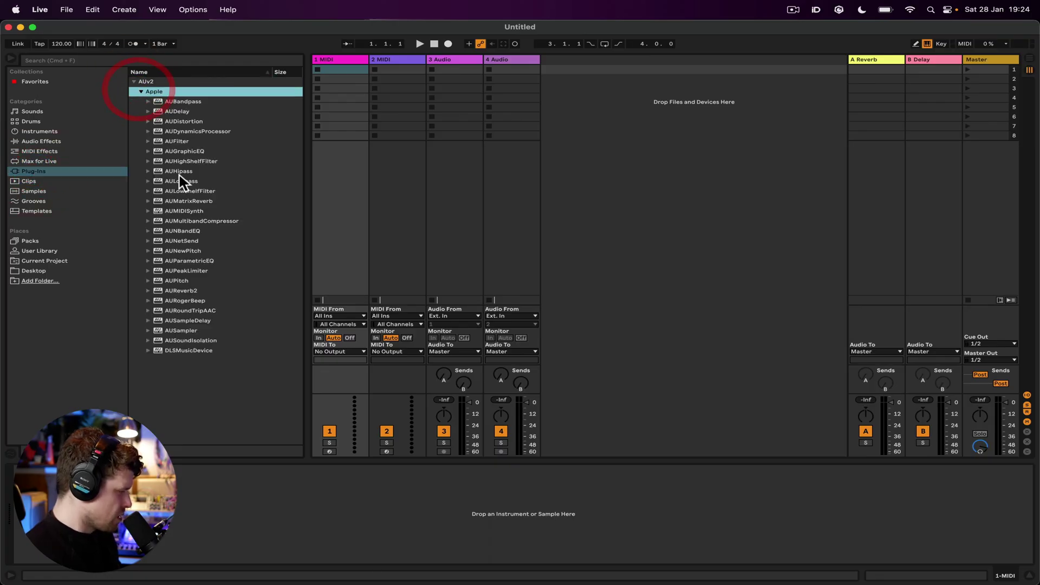